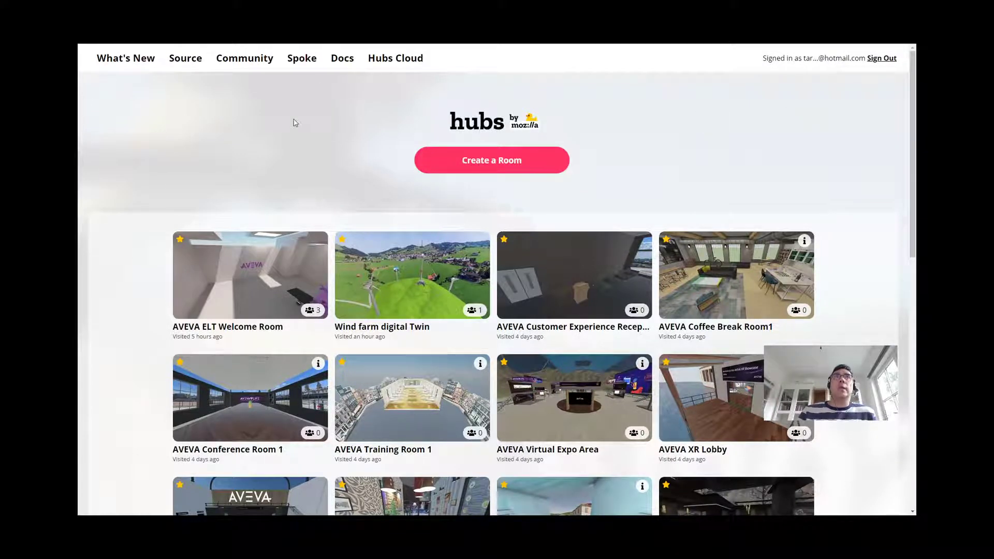
# Open Spoke from the Hubs homepage and start a new project from the projects overview.
pyautogui.click(296, 58)
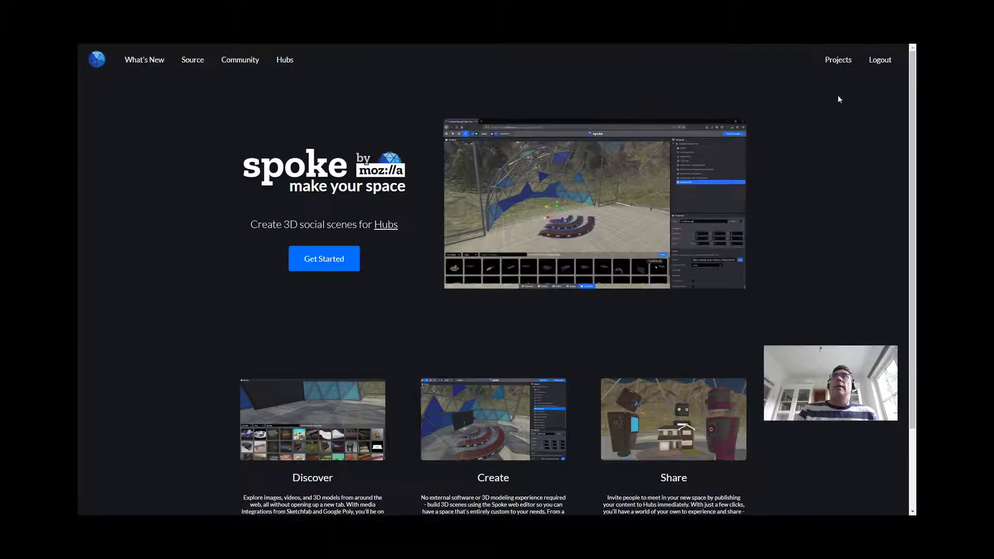
pyautogui.click(838, 61)
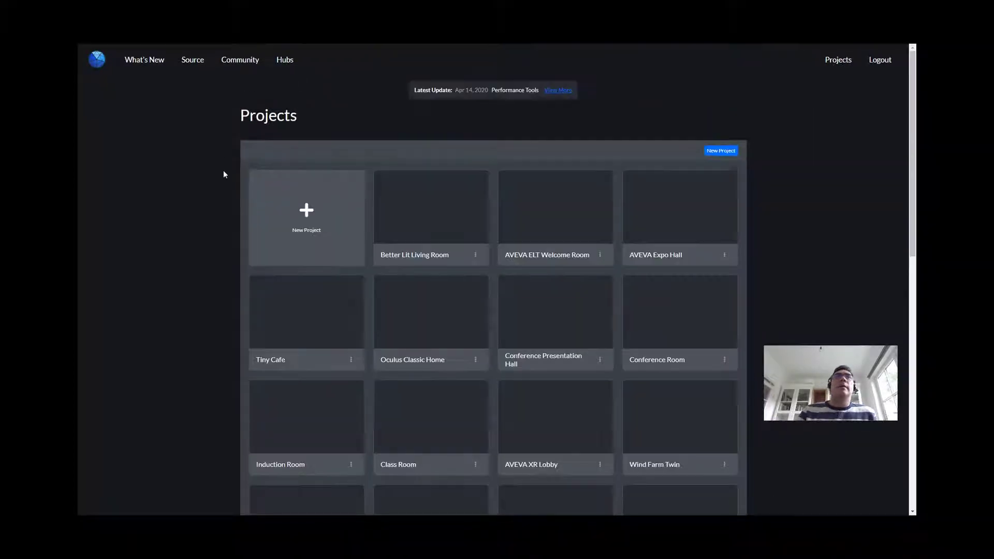
pyautogui.click(307, 217)
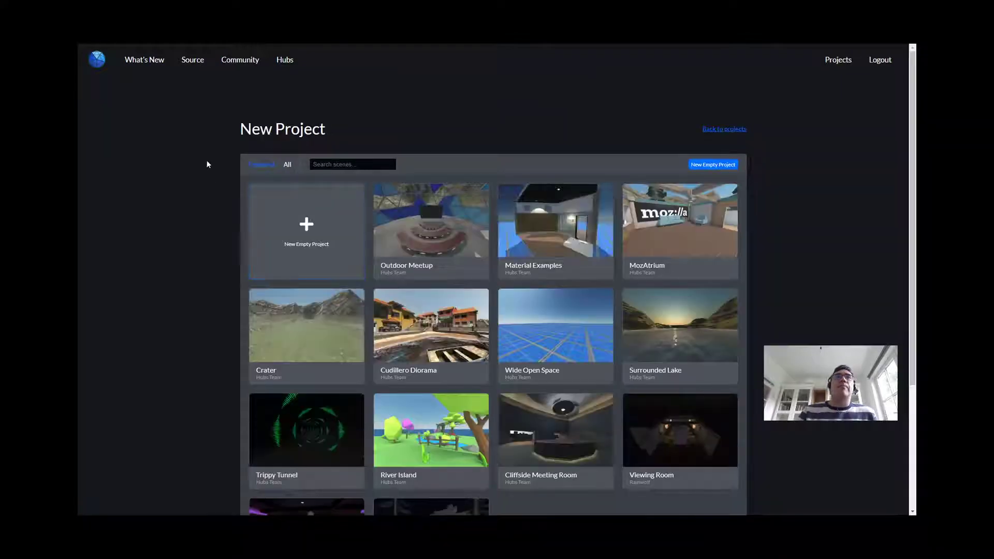
# Look through the featured scenes offered as starting points for the new project.
pyautogui.scroll(-2, 197, 171)
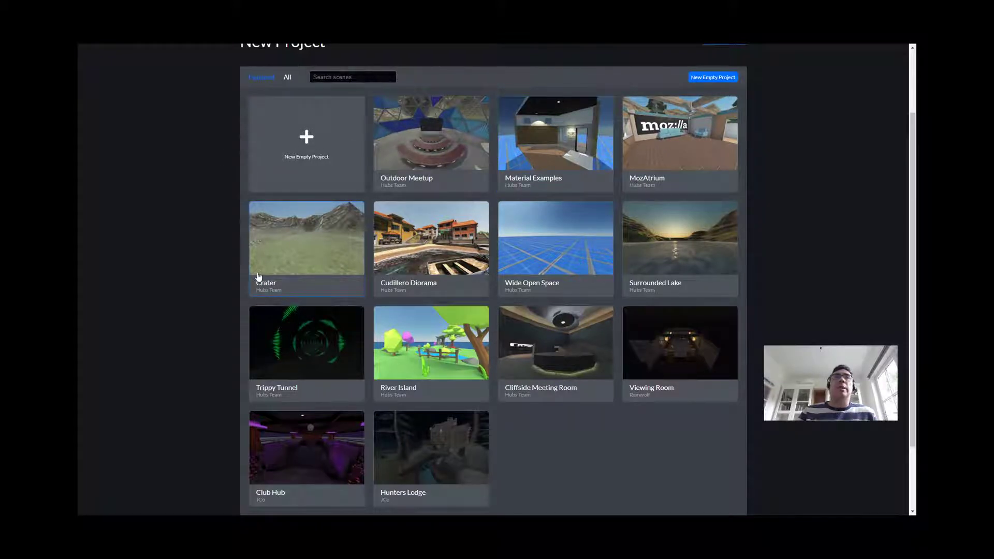
pyautogui.scroll(-2, 219, 273)
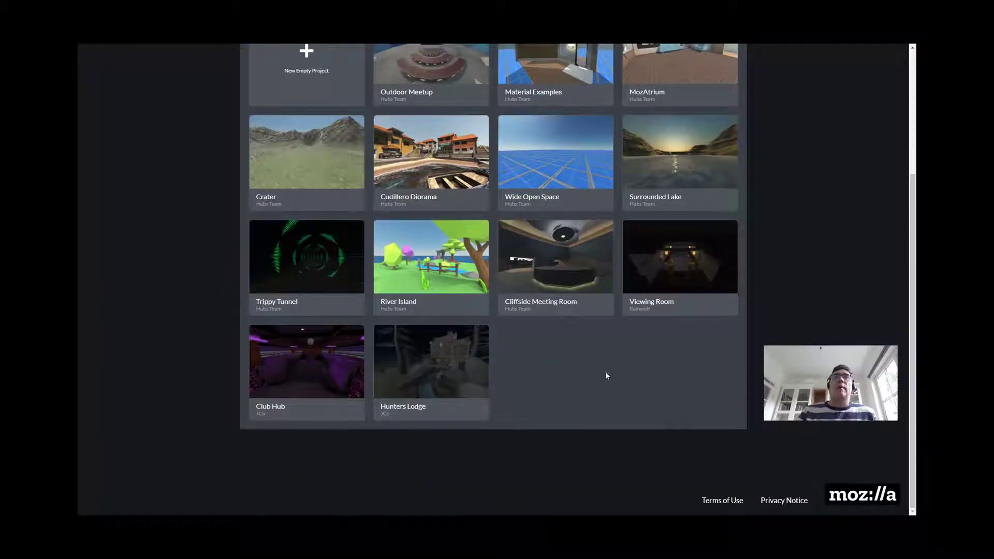
pyautogui.scroll(4, 639, 287)
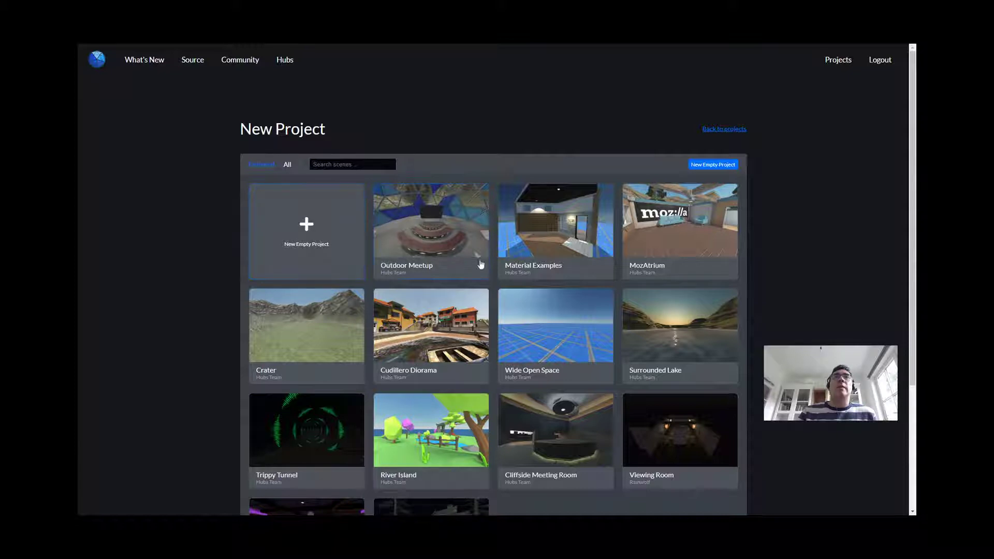
pyautogui.scroll(-3, 481, 267)
pyautogui.scroll(3, 511, 296)
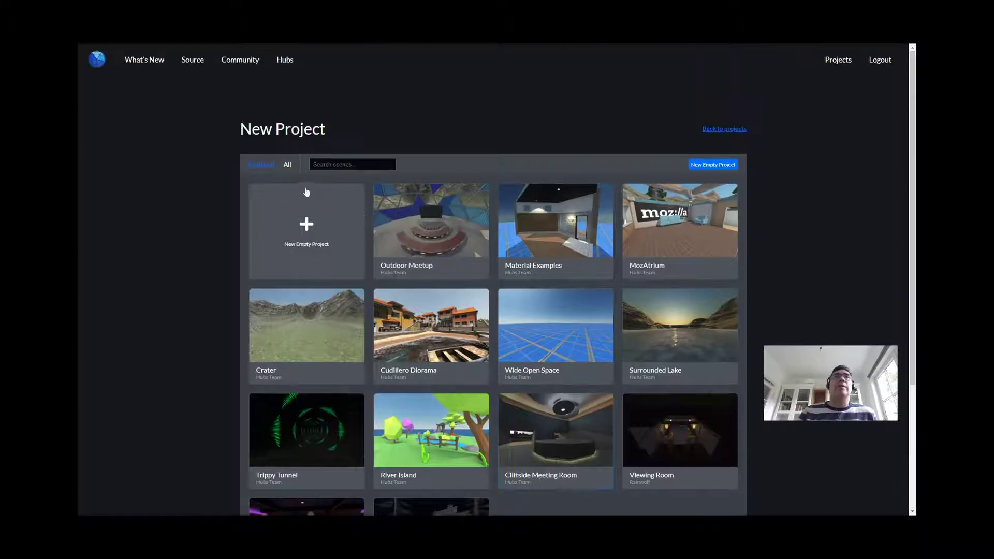
# Browse all available scenes and create the project from the Outdoor Meetup scene.
pyautogui.click(287, 166)
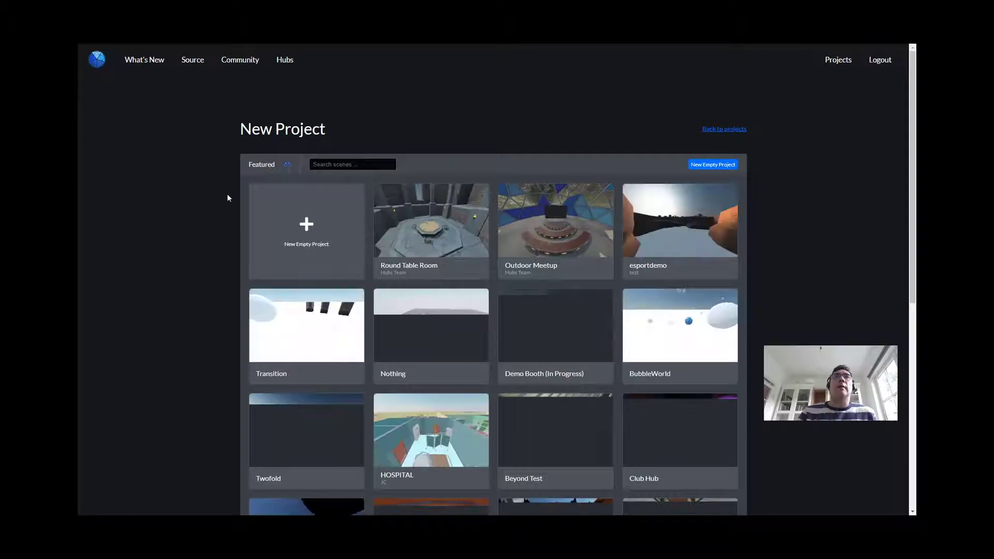
pyautogui.scroll(-4, 203, 213)
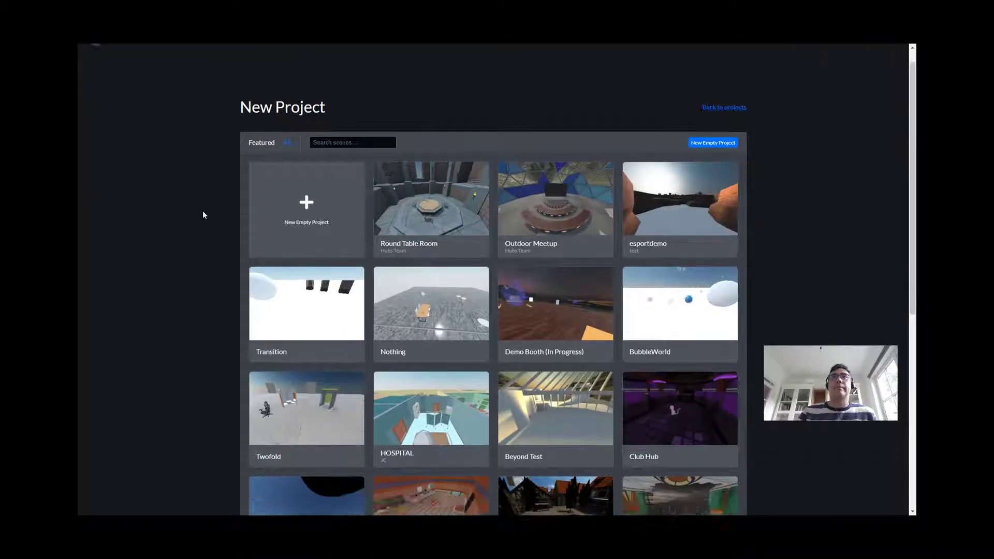
pyautogui.scroll(-1, 402, 250)
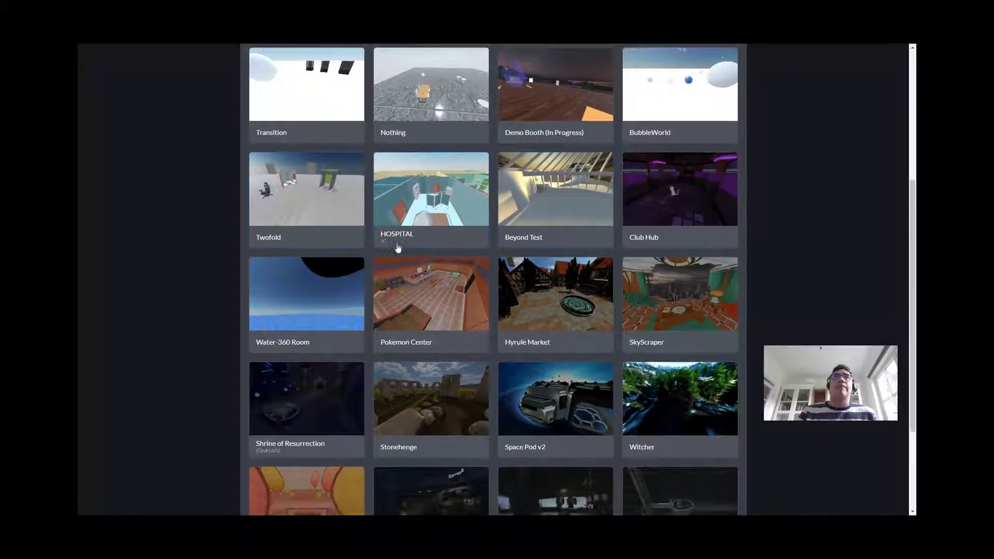
pyautogui.scroll(-8, 408, 256)
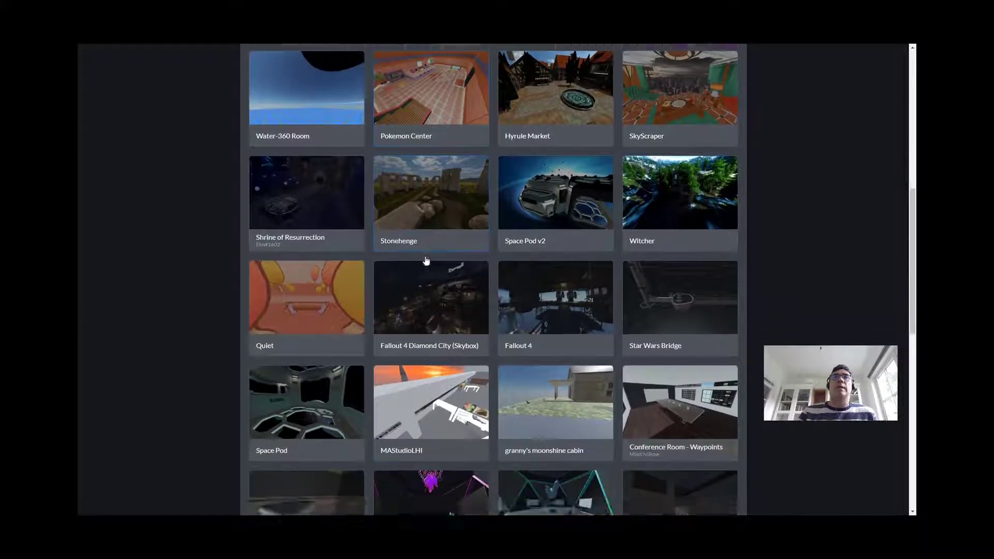
pyautogui.scroll(-9, 426, 260)
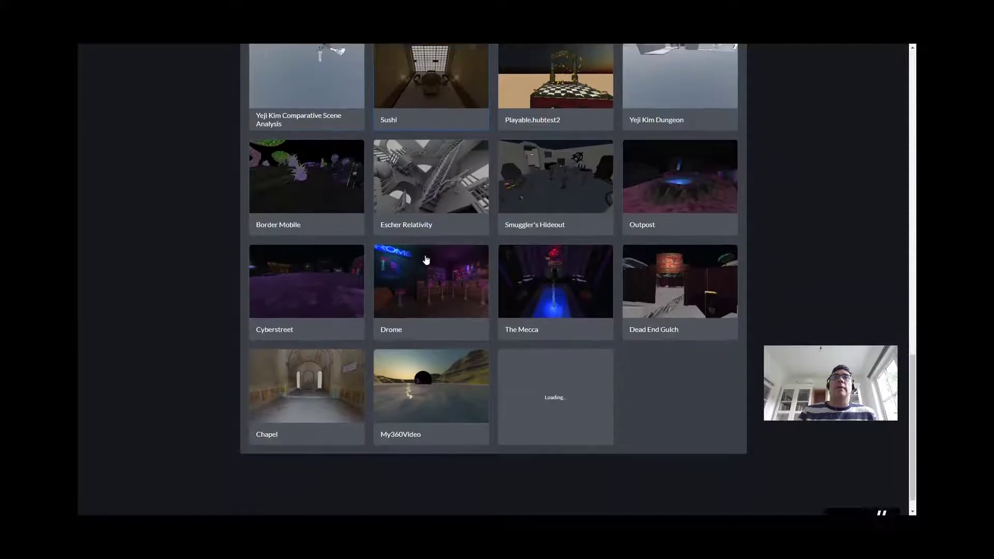
pyautogui.scroll(-4, 426, 259)
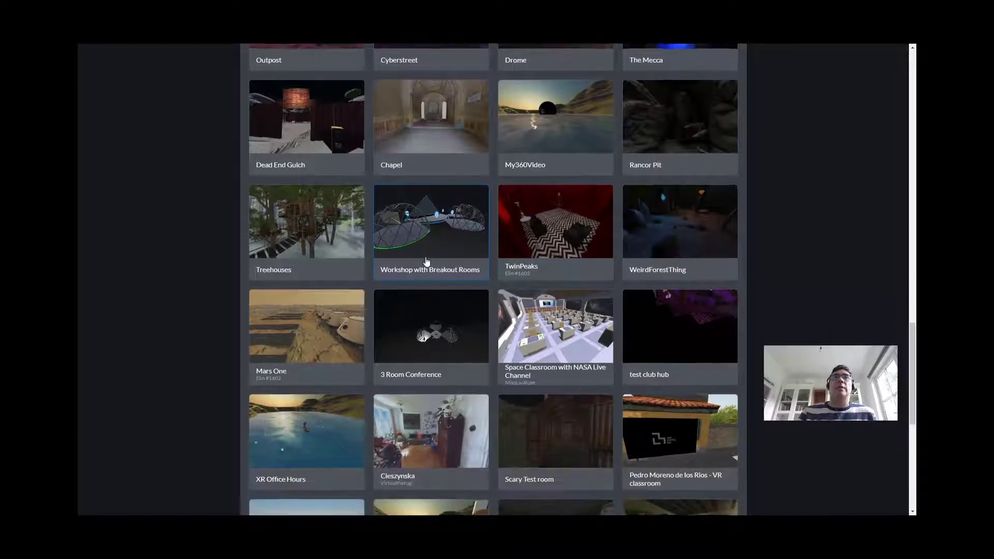
pyautogui.scroll(-3, 426, 261)
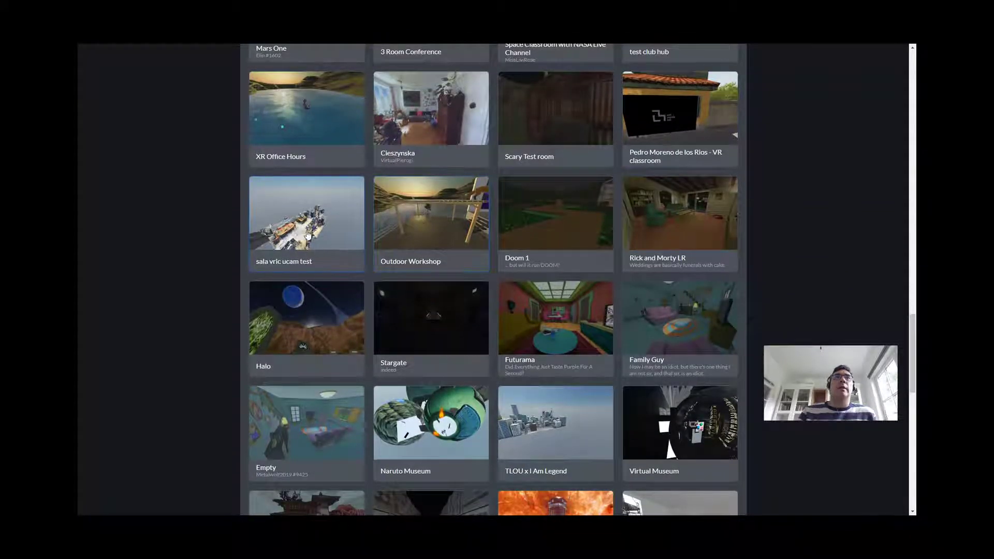
pyautogui.scroll(-4, 405, 259)
pyautogui.scroll(-5, 405, 258)
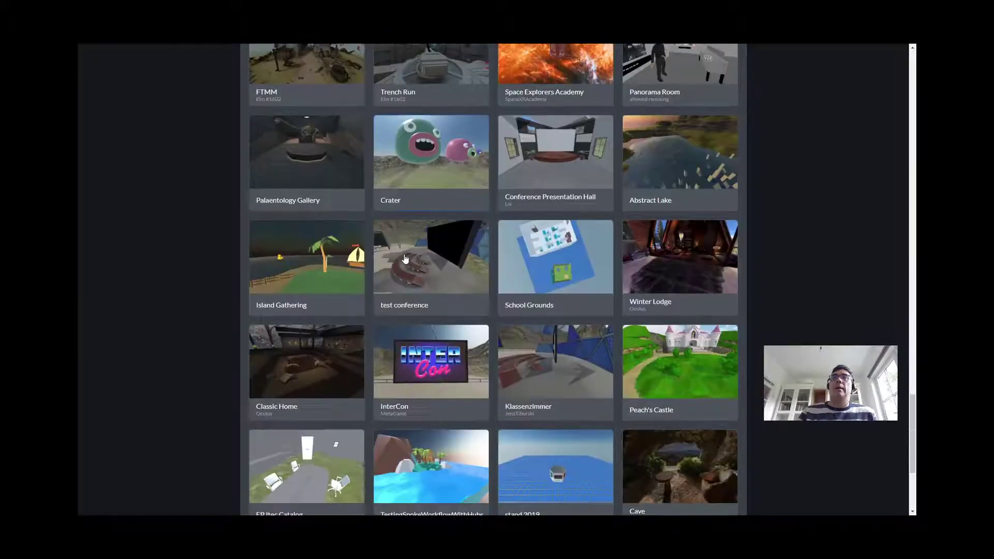
pyautogui.scroll(20, 405, 259)
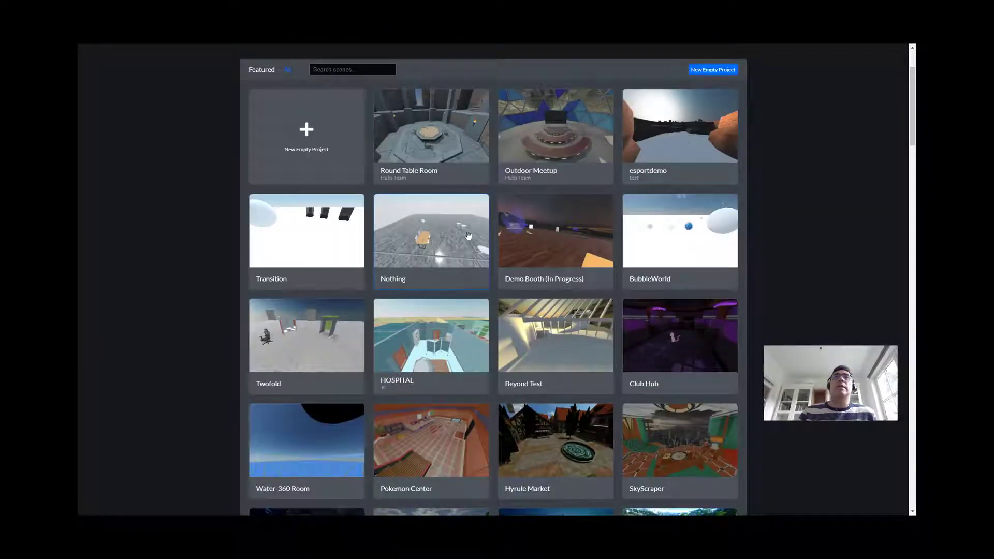
pyautogui.scroll(2, 456, 202)
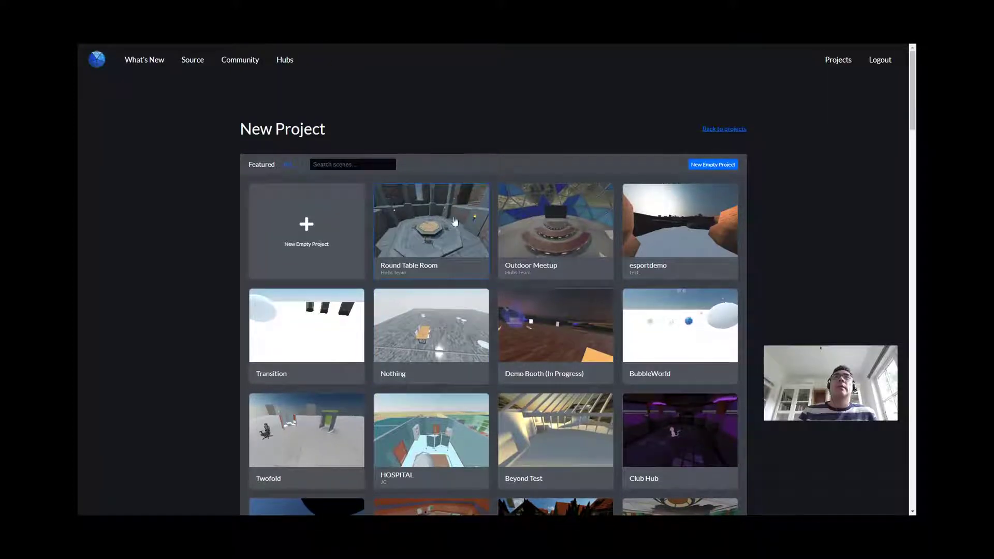
pyautogui.click(568, 234)
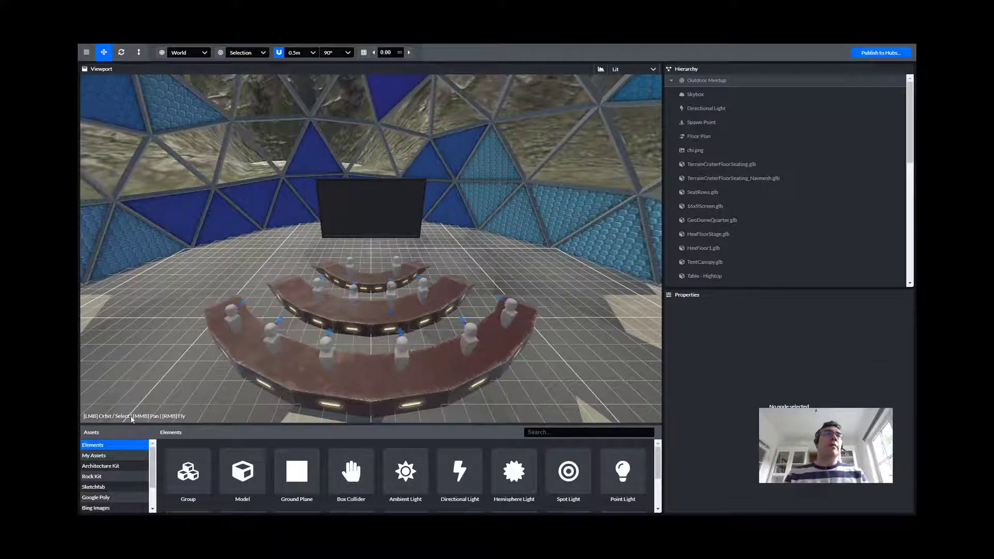
# Fly through the Outdoor Meetup scene to examine the dome, stage and seating area from different viewpoints.
pyautogui.moveTo(156, 282); pyautogui.dragTo(192, 204)
pyautogui.moveTo(192, 204); pyautogui.dragTo(229, 231, button='right')
pyautogui.press('w')
pyautogui.press('s')
pyautogui.press('w')
pyautogui.press('w')
pyautogui.press('s')
pyautogui.press('w')
pyautogui.press('a')
pyautogui.press('w')
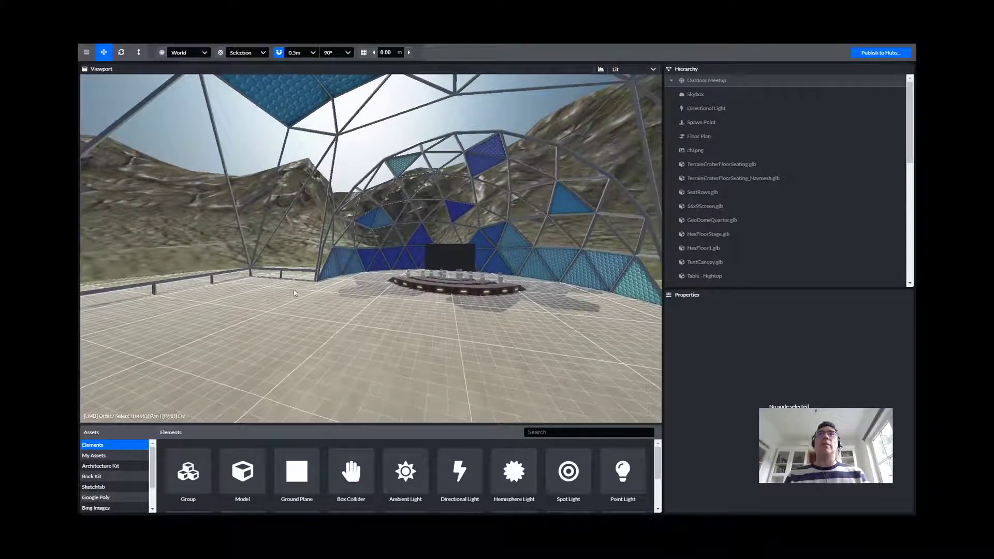
# Select the quarter dome, the tent canopy and the crater terrain in turn to inspect their properties.
pyautogui.click(330, 273)
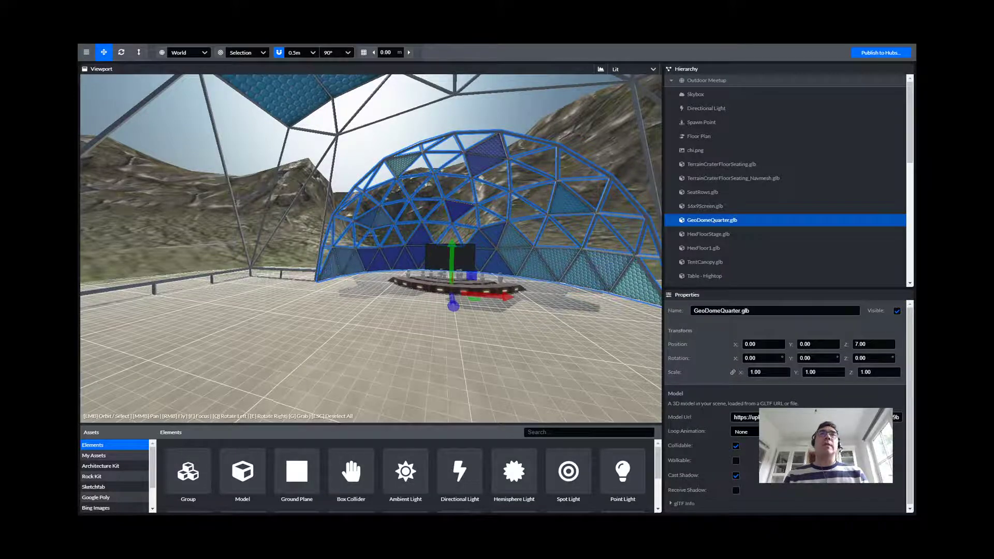
pyautogui.moveTo(330, 273); pyautogui.dragTo(413, 171, button='right')
pyautogui.click(353, 151)
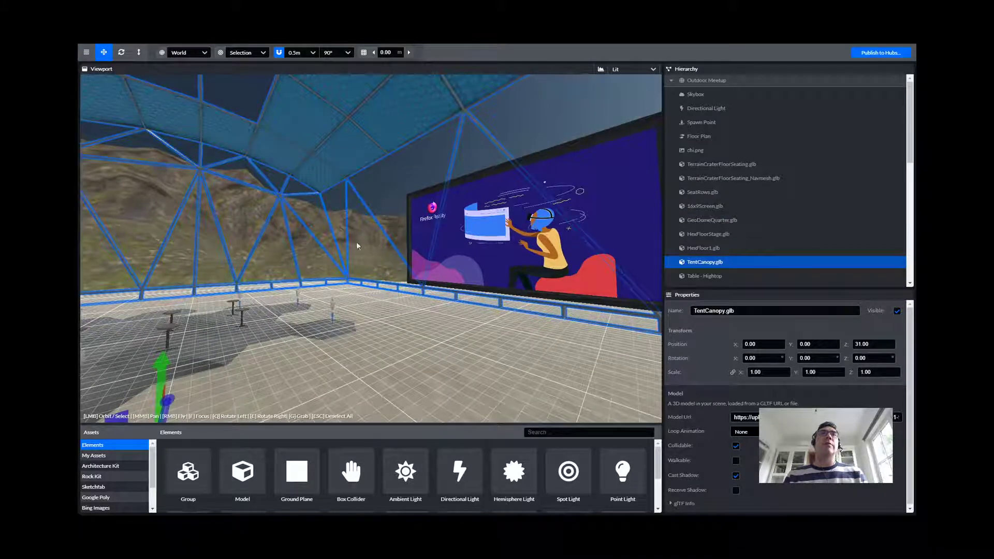
pyautogui.moveTo(351, 258); pyautogui.dragTo(371, 300)
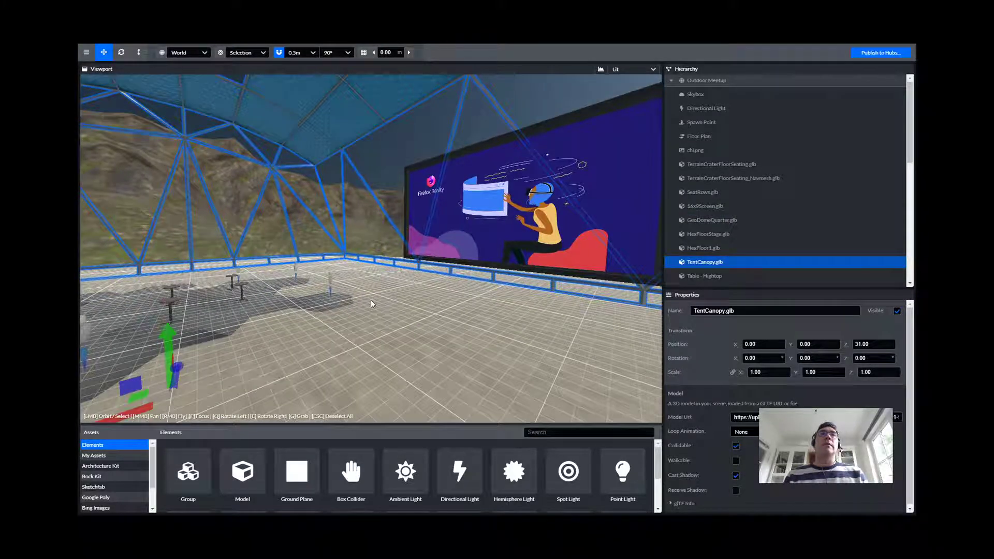
pyautogui.click(357, 218)
pyautogui.moveTo(357, 216); pyautogui.dragTo(582, 176, button='right')
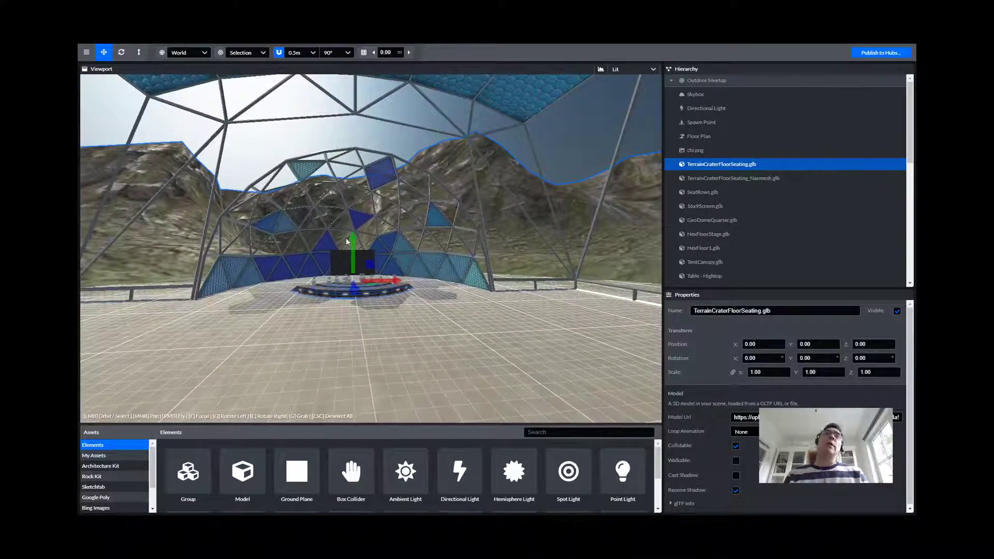
# Select two of the seat waypoints, Way Point 2 and Way Point 7, to inspect their properties.
pyautogui.moveTo(442, 277); pyautogui.dragTo(565, 244, button='right')
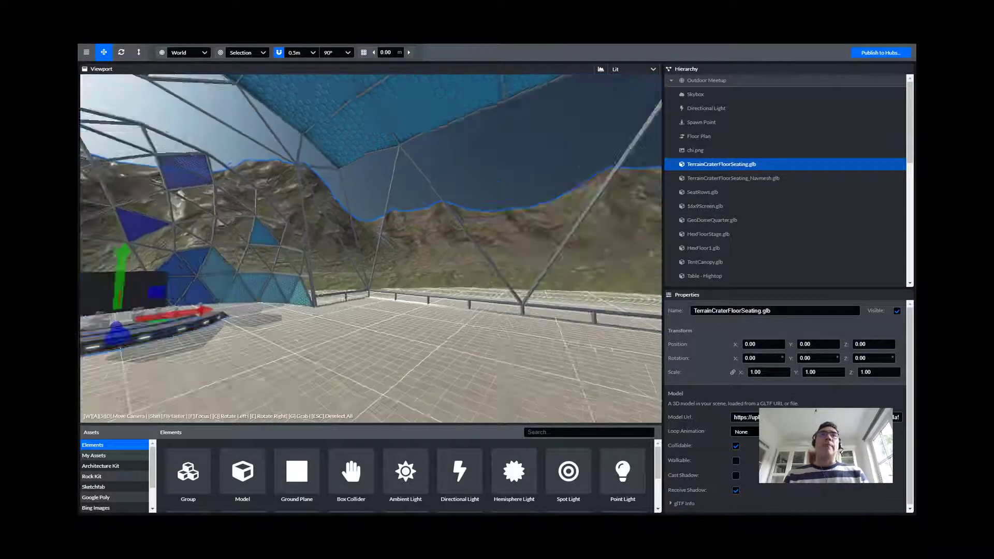
pyautogui.moveTo(456, 299); pyautogui.dragTo(427, 294, button='right')
pyautogui.press('w')
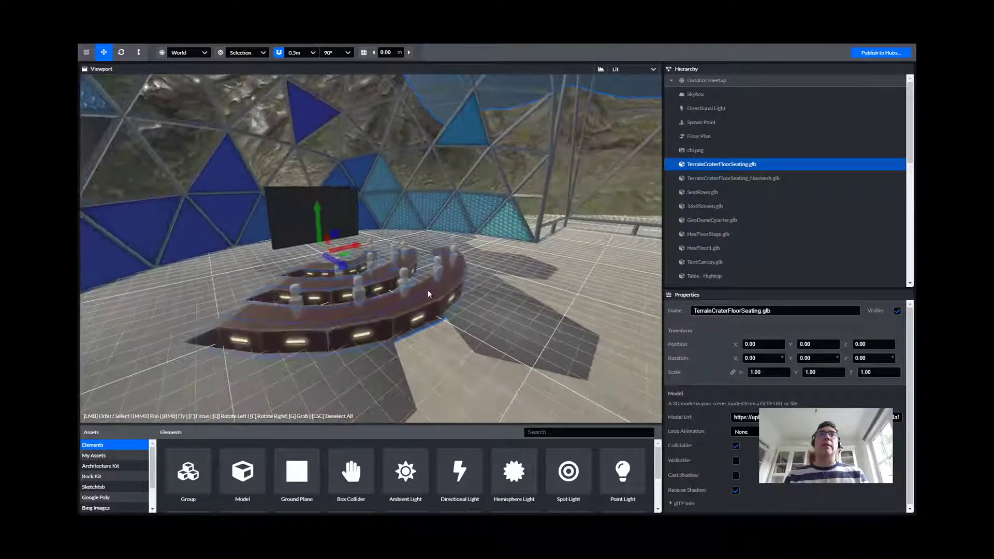
pyautogui.click(407, 279)
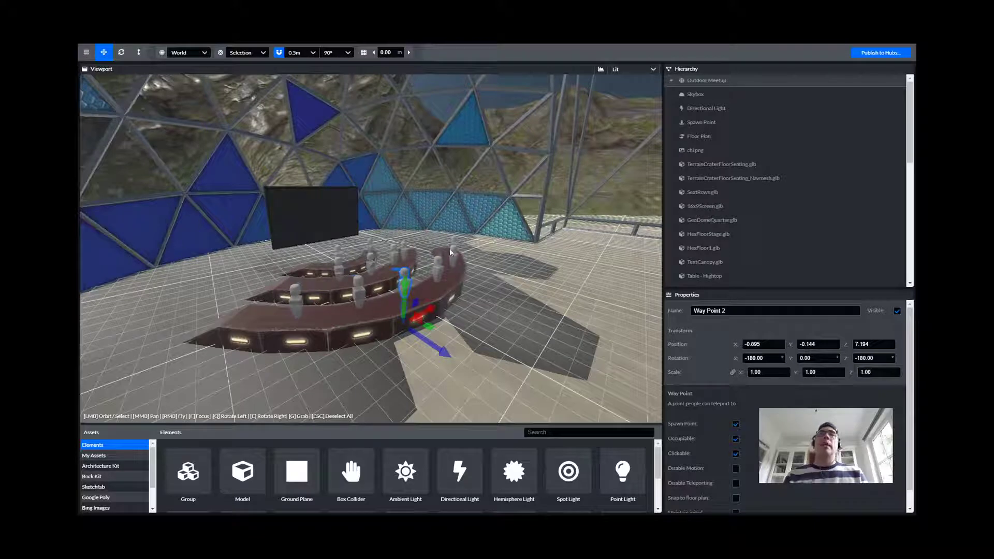
pyautogui.click(394, 256)
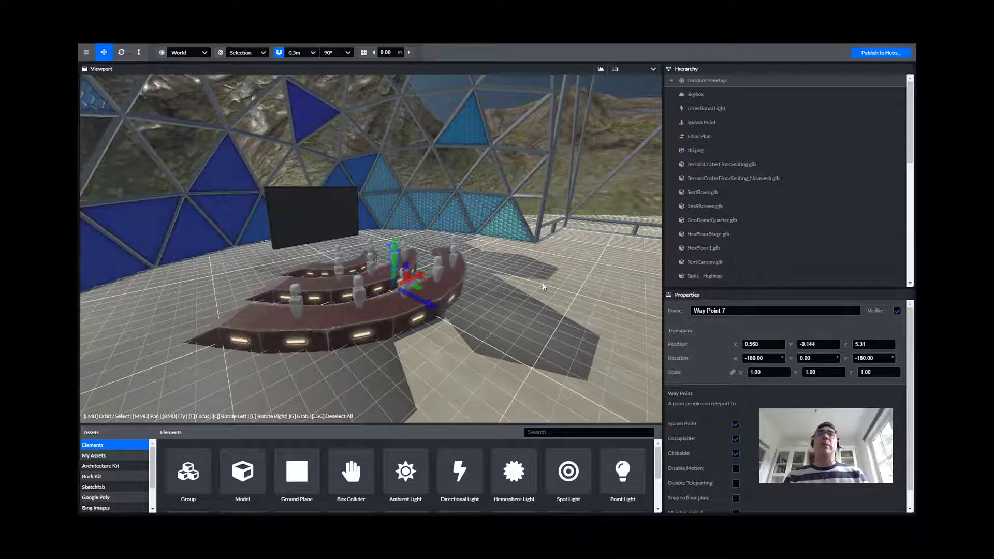
# Scale Way Point 3 on the back seat row uniformly to 4.30 and examine the enlarged figure.
pyautogui.moveTo(582, 295); pyautogui.dragTo(395, 268)
pyautogui.click(369, 280)
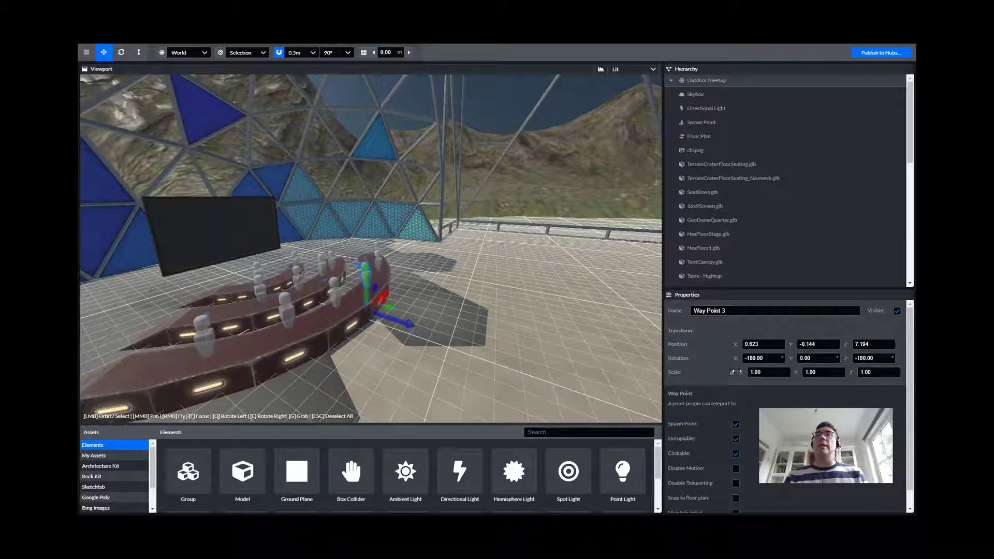
pyautogui.moveTo(742, 375); pyautogui.dragTo(817, 372)
pyautogui.moveTo(466, 248); pyautogui.dragTo(479, 288, button='right')
pyautogui.press('w')
pyautogui.press('s')
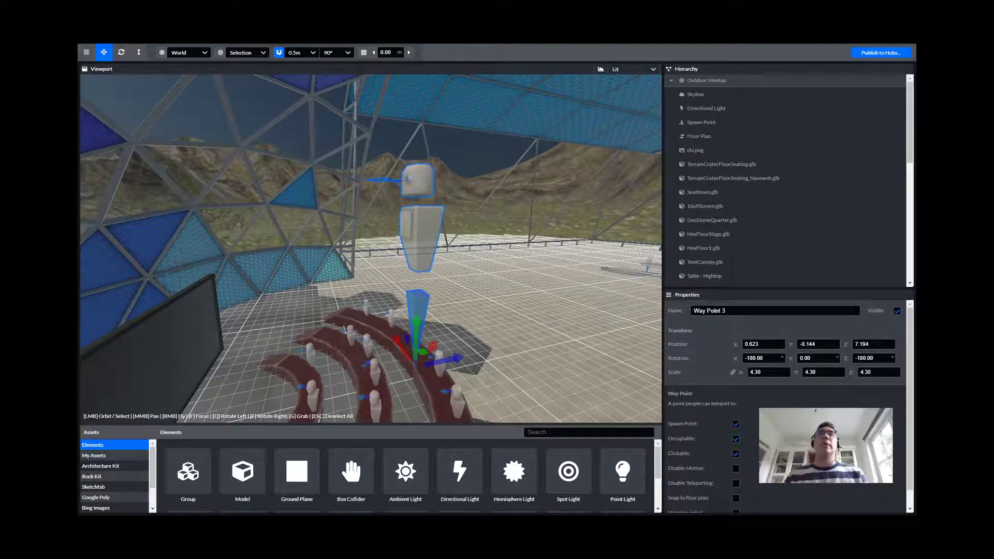
pyautogui.moveTo(480, 288); pyautogui.dragTo(490, 260, button='right')
pyautogui.press('d')
pyautogui.press('f')
pyautogui.press('a')
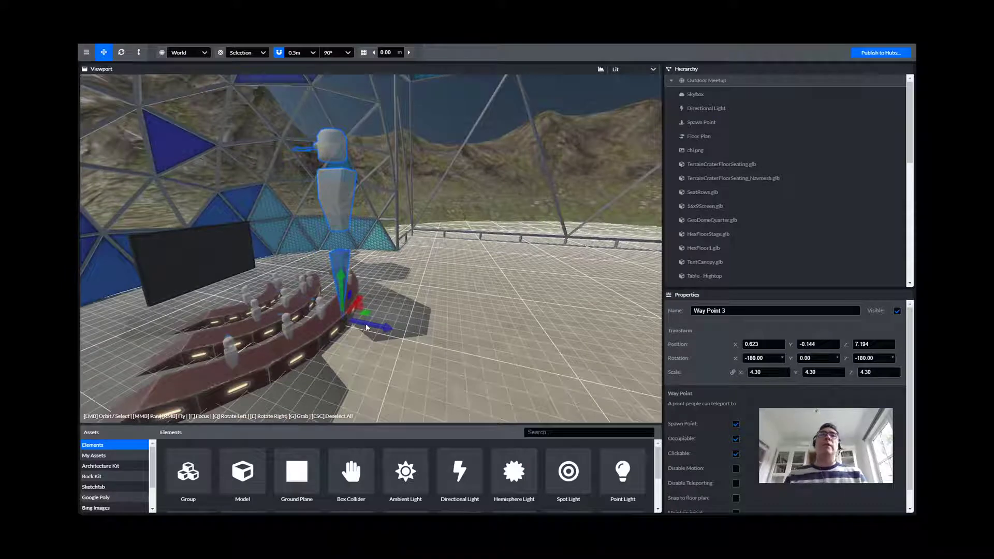
# Move Way Point 3 with snapping active off the seat row to X -0.50, Y 1.00, Z 11.00.
pyautogui.moveTo(424, 336)
pyautogui.mouseDown()
pyautogui.moveTo(466, 343)
pyautogui.moveTo(422, 336)
pyautogui.mouseUp()
pyautogui.moveTo(372, 301); pyautogui.dragTo(373, 262)
pyautogui.moveTo(393, 295); pyautogui.dragTo(454, 329)
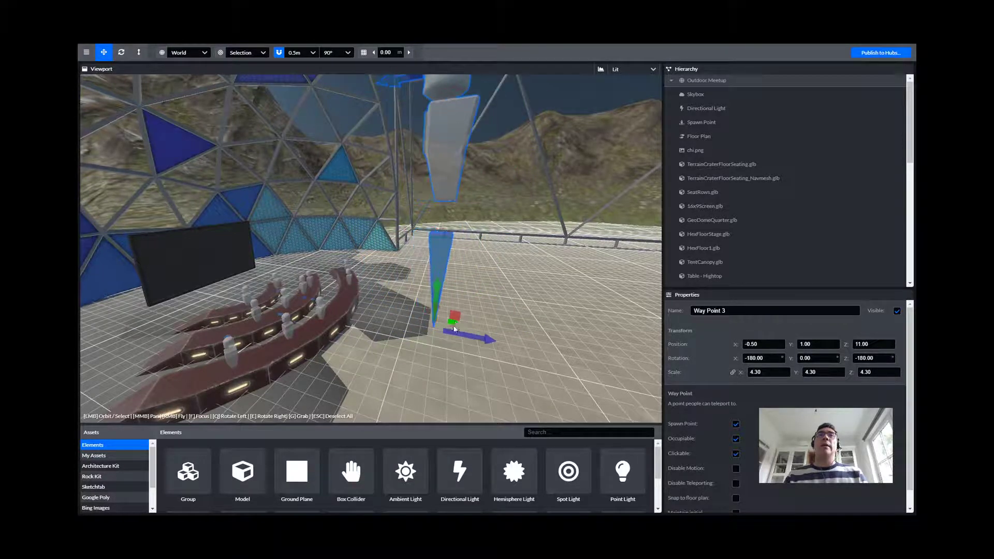
# Turn off snapping and move Way Point 3 across the floor to about X 7.34, Z 6.54.
pyautogui.click(279, 53)
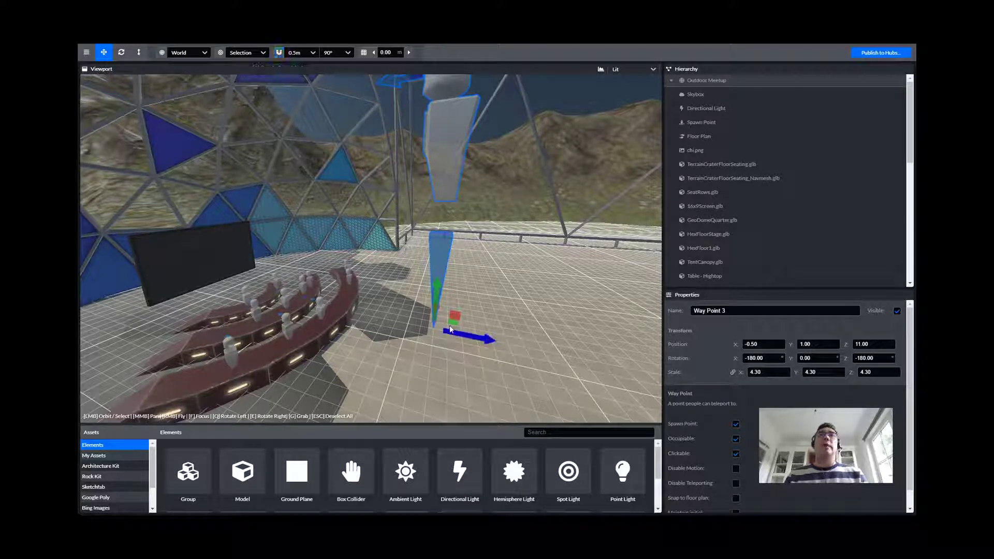
pyautogui.moveTo(449, 325); pyautogui.dragTo(410, 269)
# Turn snapping back on and set the movement snap increment to 0.1 m.
pyautogui.click(279, 52)
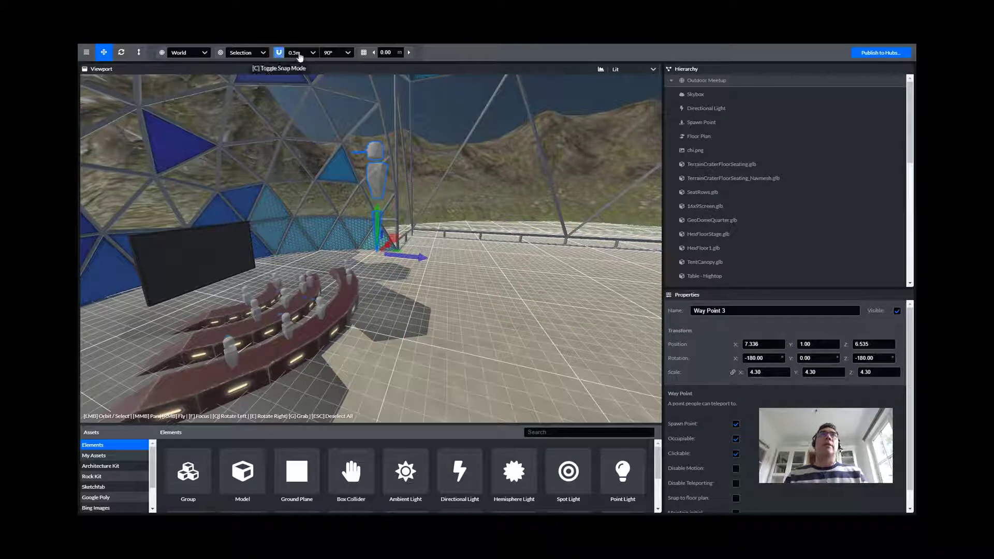
pyautogui.click(308, 53)
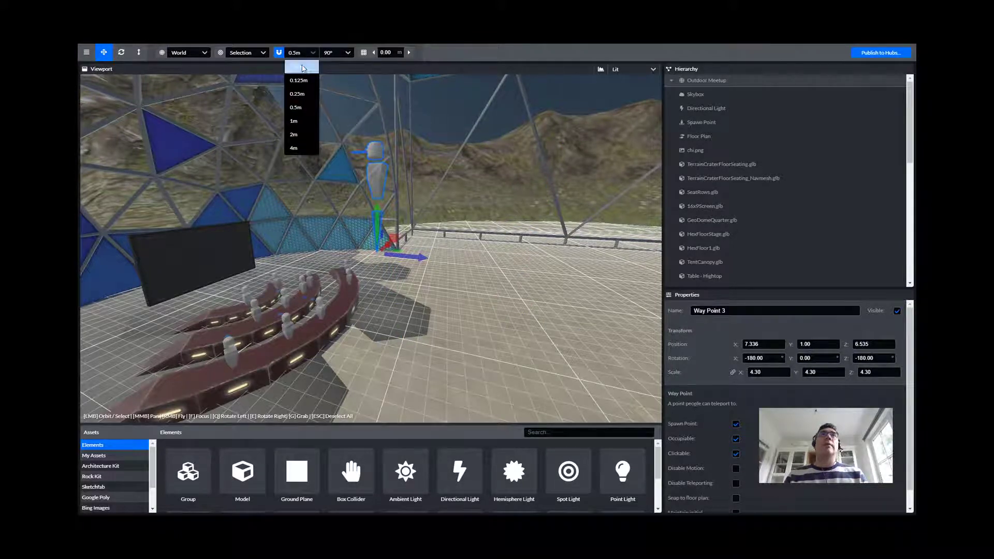
pyautogui.click(304, 66)
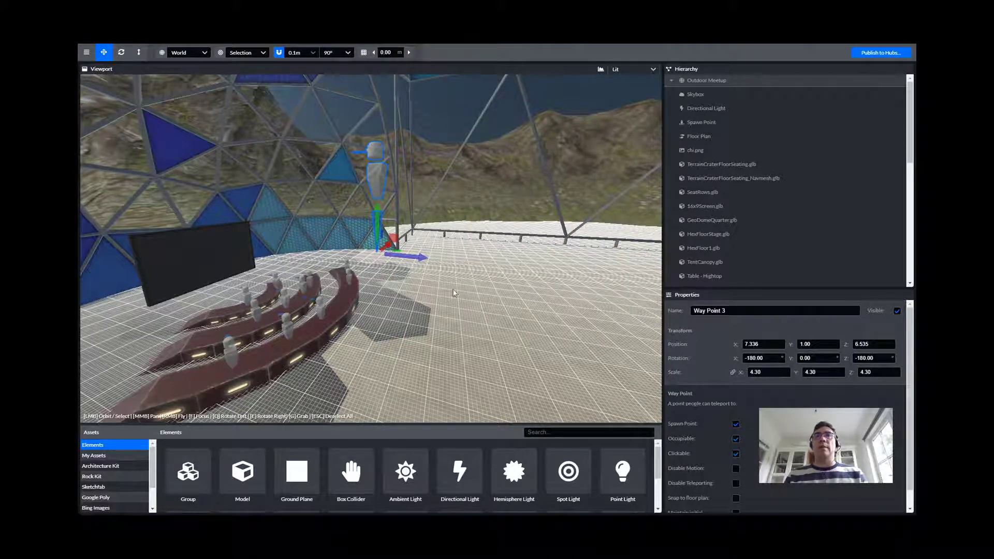
# Move Way Point 3 with snapping to X -1.80, Y 1.00, Z 10.20 and set the movement snap increment to 0.5 m.
pyautogui.moveTo(382, 257); pyautogui.dragTo(419, 342)
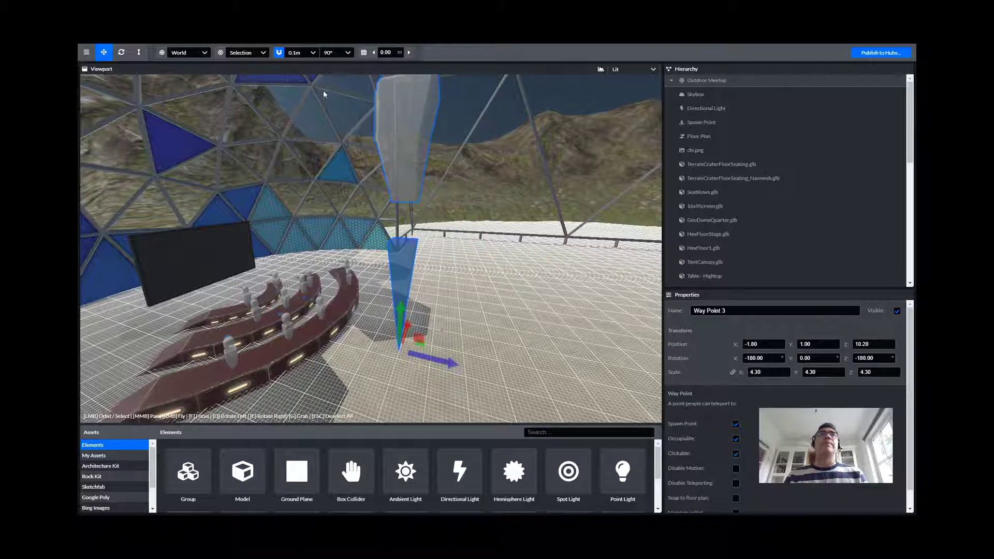
pyautogui.click(308, 56)
pyautogui.click(296, 108)
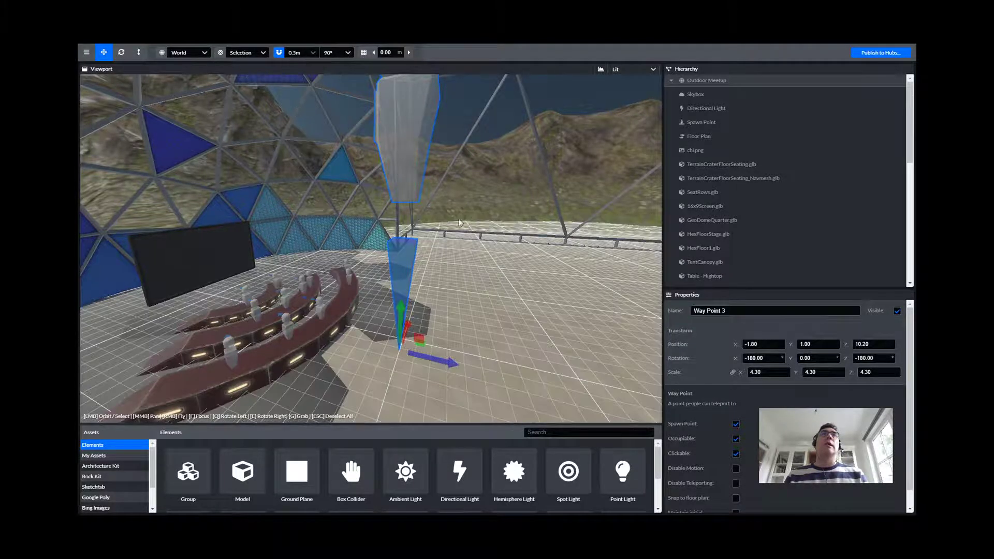
# Select the GeoDomeQuarter.glb dome around the seating area and examine its properties.
pyautogui.moveTo(483, 307); pyautogui.dragTo(515, 297, button='right')
pyautogui.press('d')
pyautogui.press('s')
pyautogui.moveTo(458, 247); pyautogui.dragTo(397, 264, button='right')
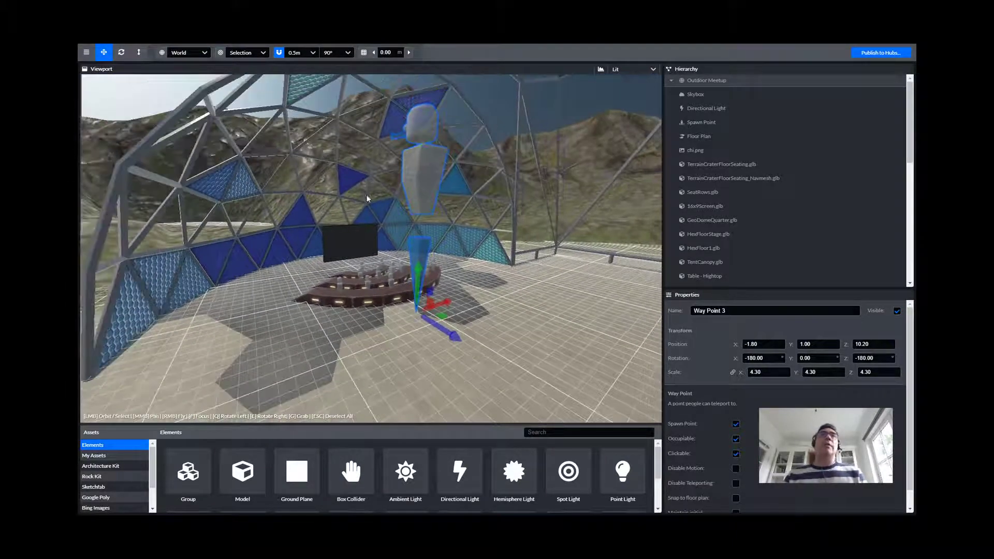
pyautogui.click(355, 184)
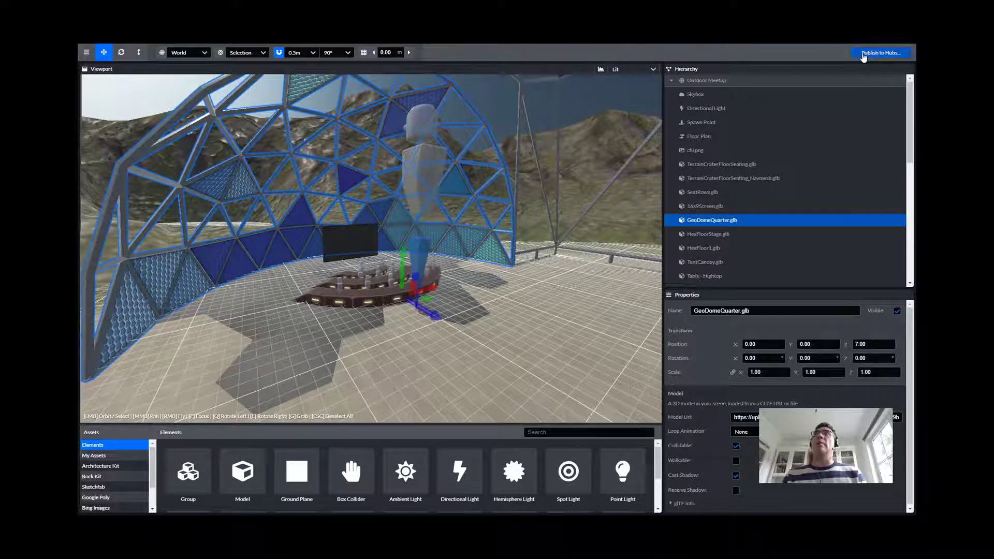
# Start a new empty project, discarding the unsaved changes to Outdoor Meetup.
pyautogui.click(87, 53)
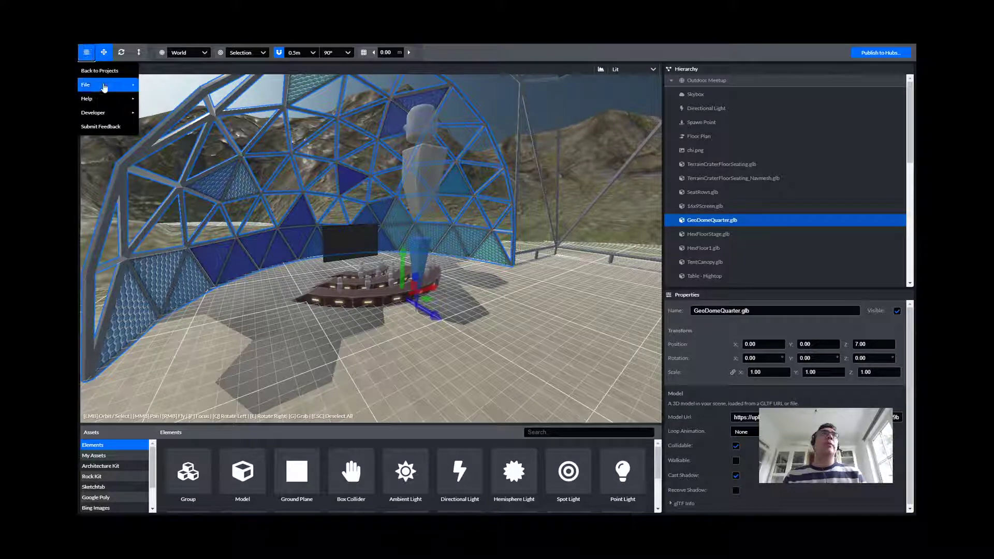
pyautogui.moveTo(118, 89)
pyautogui.click(155, 87)
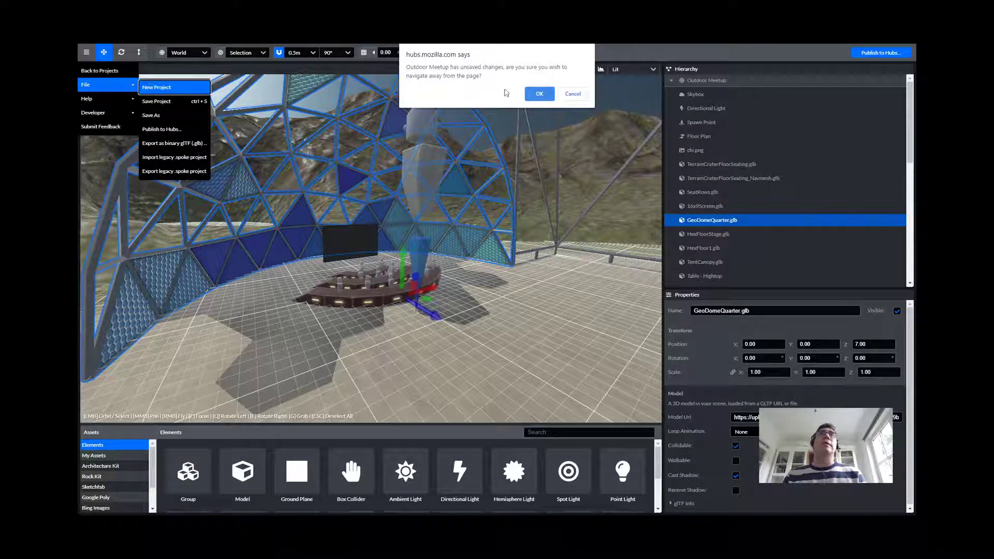
pyautogui.click(539, 95)
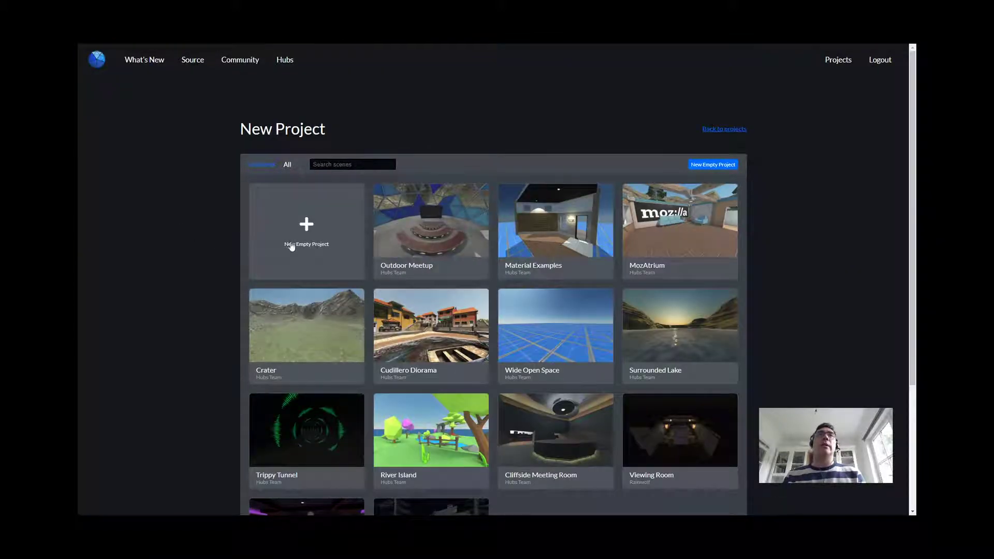
pyautogui.click(307, 234)
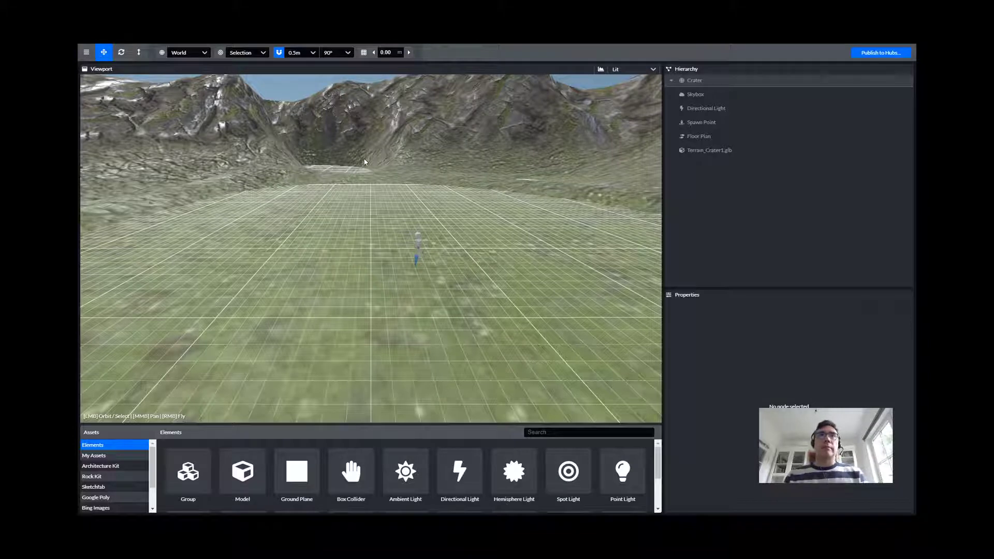
# Delete the Terrain_Crater1.glb terrain model from the new project.
pyautogui.click(396, 148)
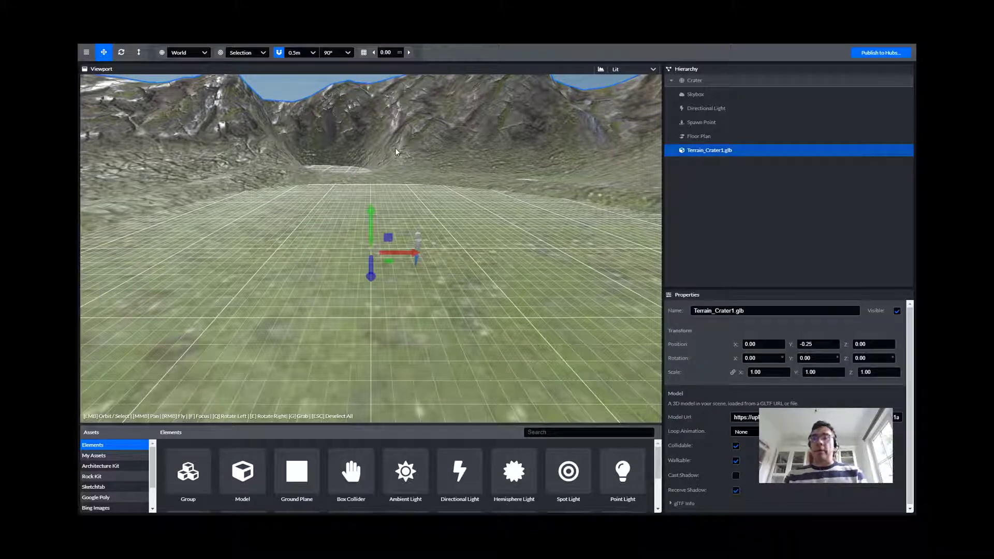
pyautogui.press('Delete')
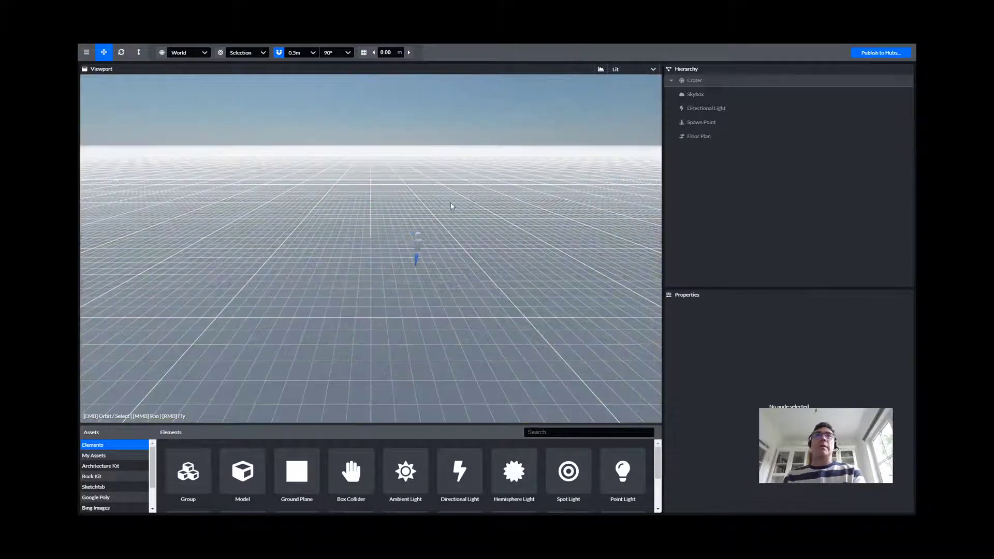
# Inspect the Skybox and the Spawn Point, viewing the spawn figure and its properties up close.
pyautogui.click(702, 94)
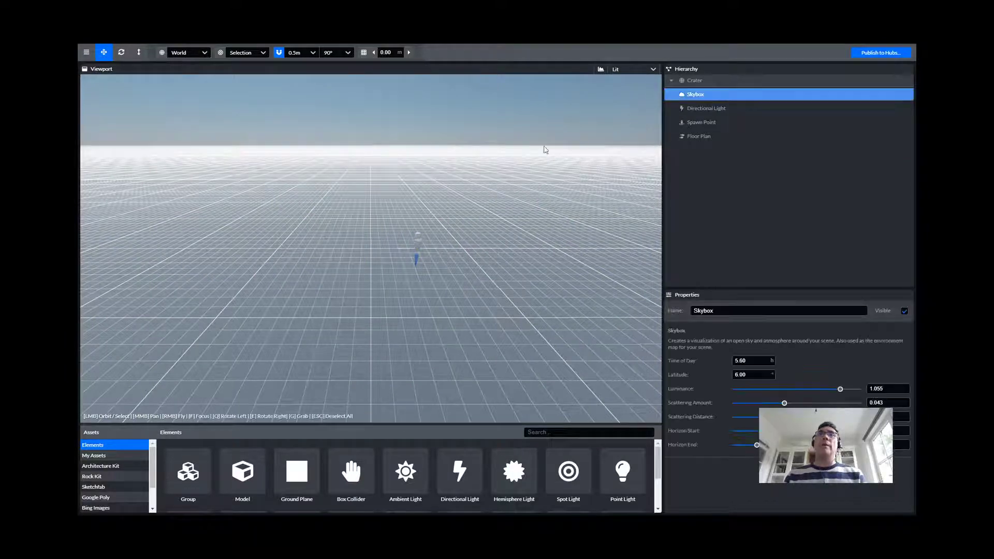
pyautogui.moveTo(543, 188); pyautogui.dragTo(547, 135, button='right')
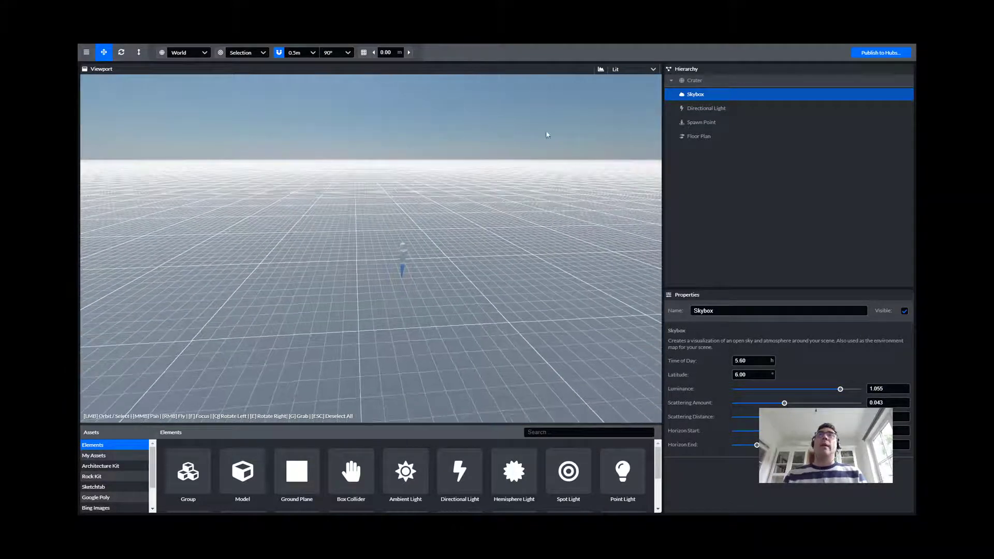
pyautogui.click(695, 123)
pyautogui.moveTo(529, 213)
pyautogui.mouseDown(button='right')
pyautogui.moveTo(525, 245)
pyautogui.moveTo(542, 238)
pyautogui.moveTo(560, 192)
pyautogui.moveTo(528, 219)
pyautogui.mouseUp(button='right')
pyautogui.press('w')
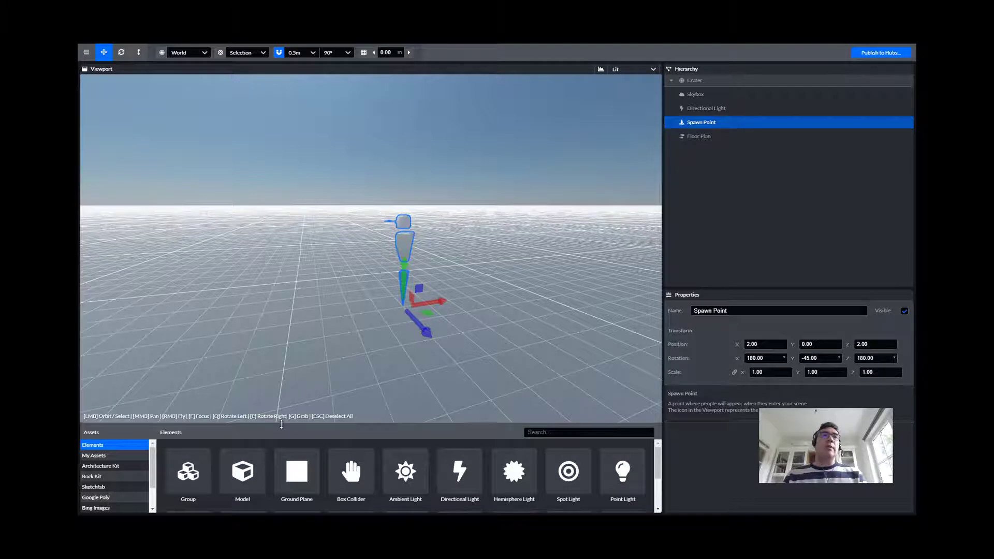
# Enlarge the assets area and add FBX_Floating Boat Yatch Modern House.fbx.glb from My Assets to the scene.
pyautogui.moveTo(282, 423); pyautogui.dragTo(289, 354)
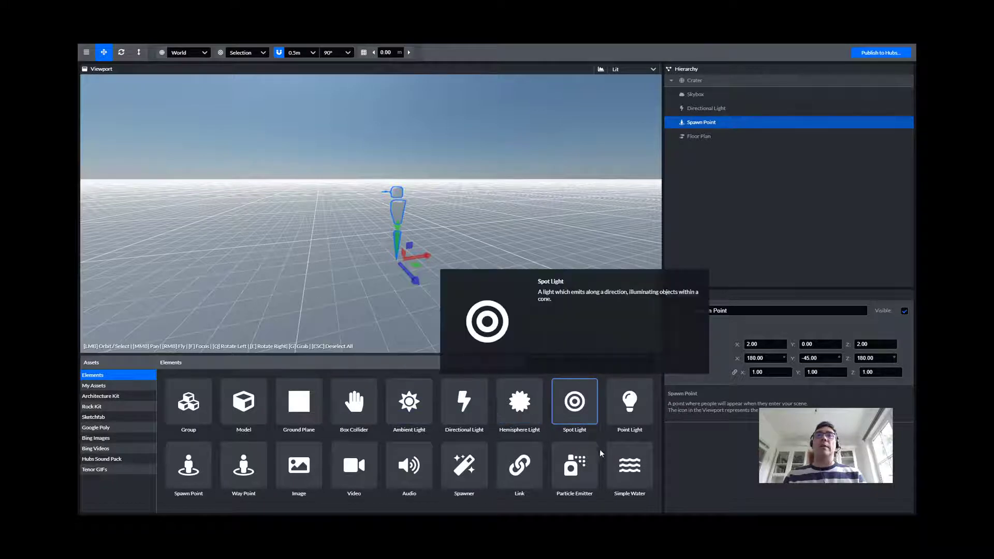
pyautogui.click(100, 386)
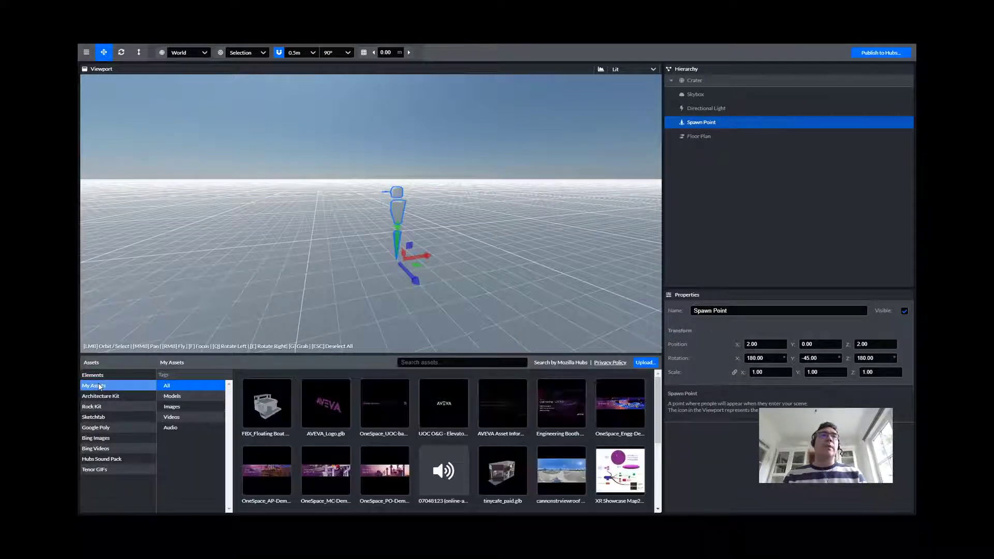
pyautogui.moveTo(286, 402)
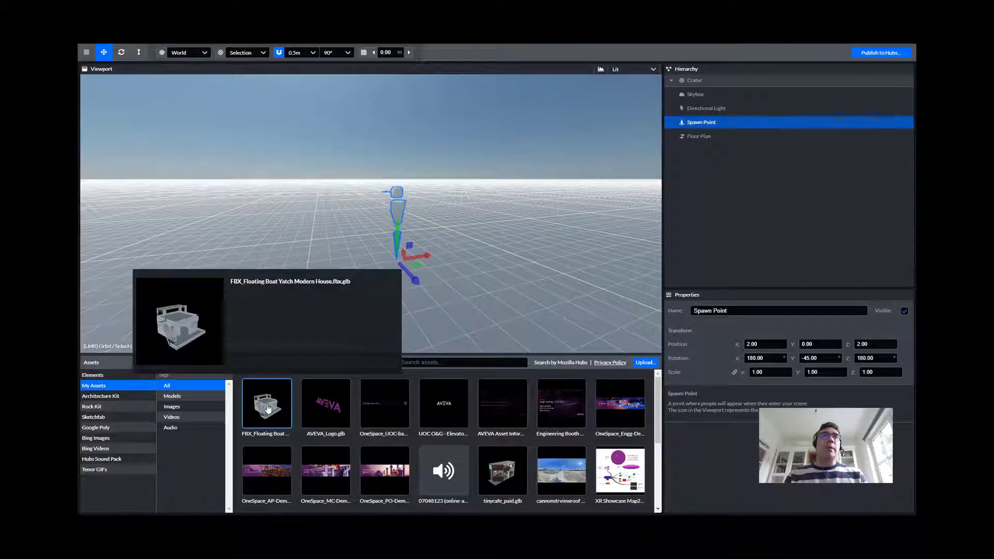
pyautogui.moveTo(267, 408); pyautogui.dragTo(312, 264)
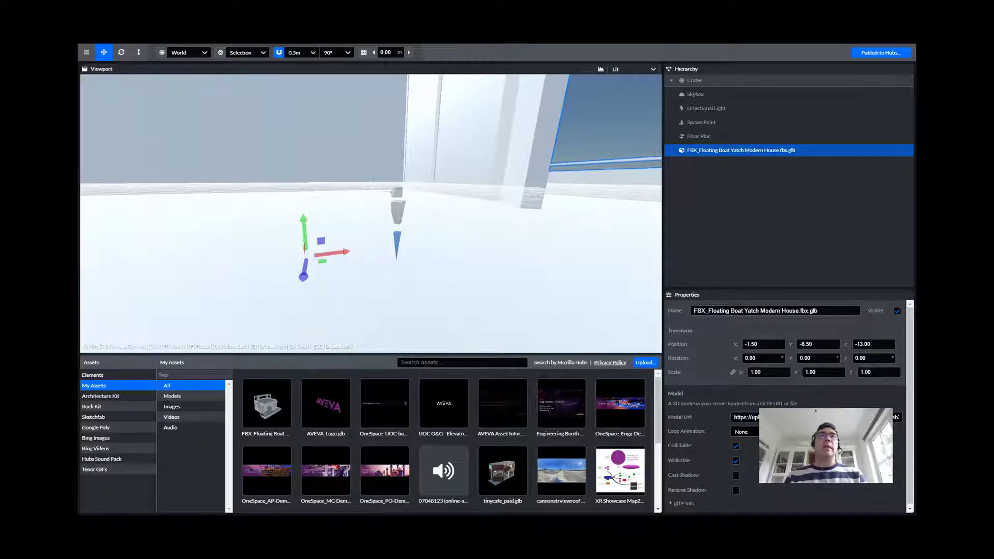
# Set the boat house model's uniform scale to 0.001 and look for it in the scene.
pyautogui.moveTo(370, 213); pyautogui.dragTo(370, 183, button='right')
pyautogui.press('s')
pyautogui.press('s')
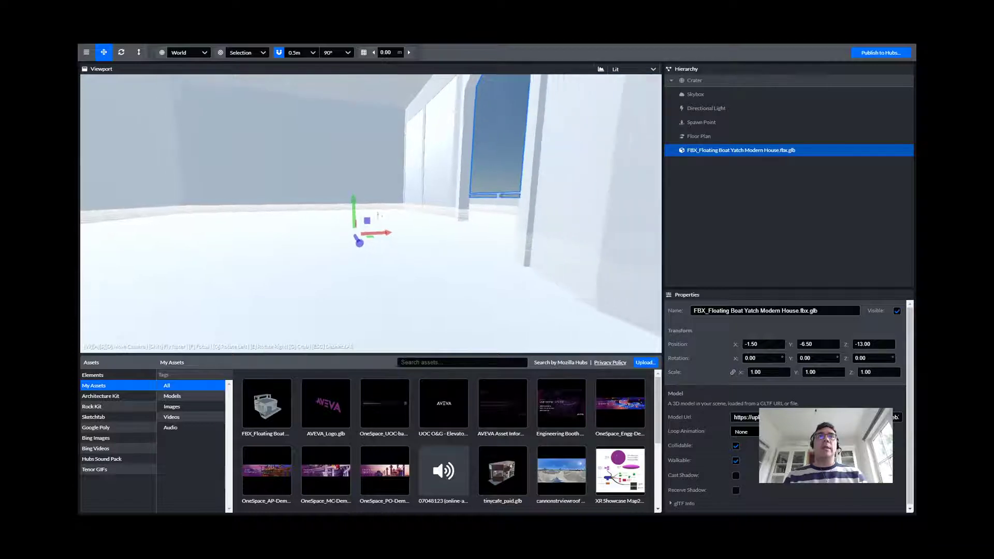
pyautogui.press('s')
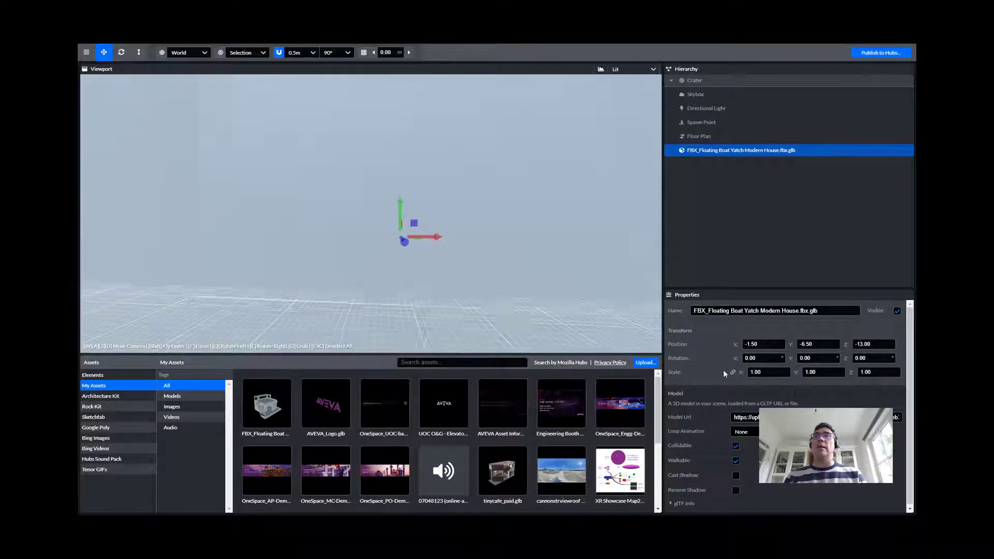
pyautogui.click(761, 371)
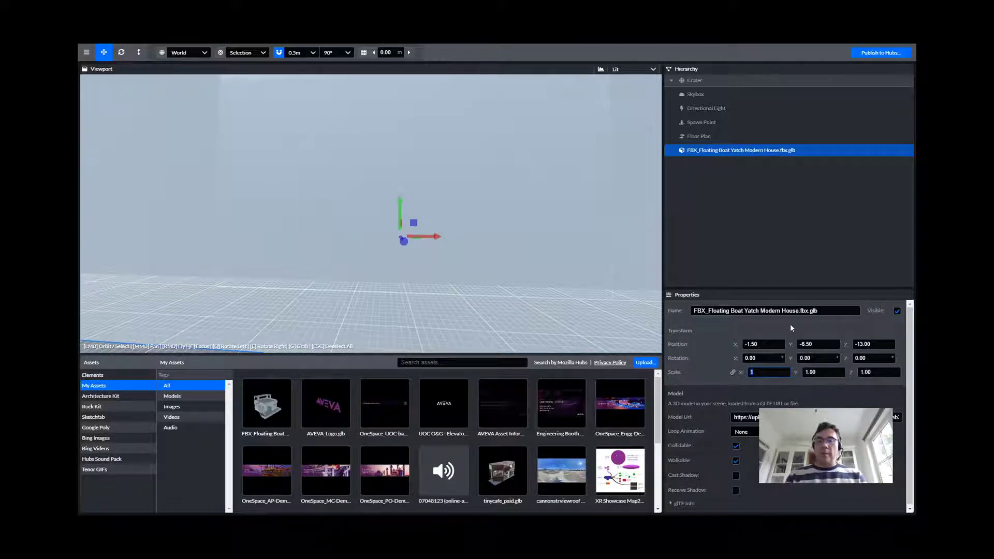
pyautogui.write('.00')
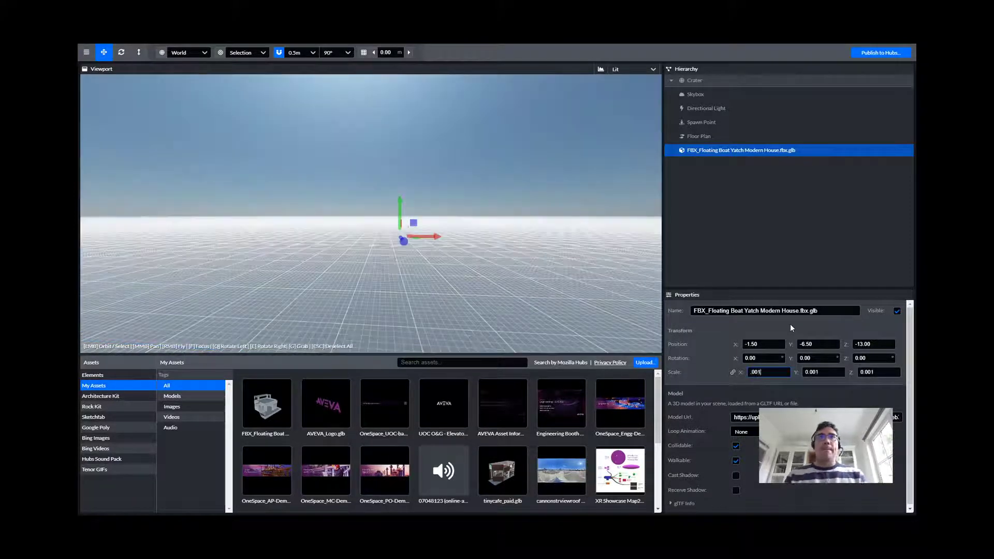
pyautogui.write('1')
pyautogui.moveTo(371, 214); pyautogui.dragTo(399, 259, button='right')
pyautogui.press('w')
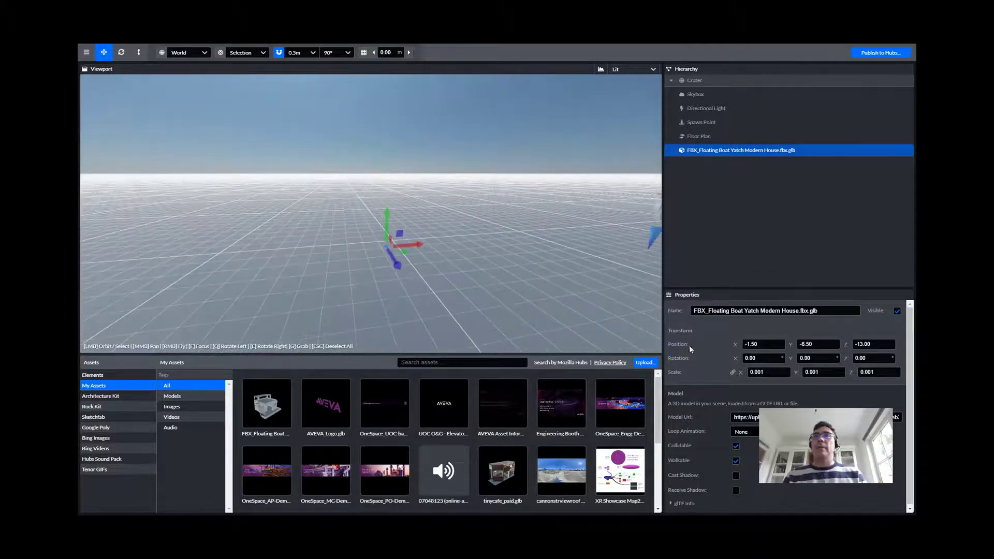
# Set the boat house model's uniform scale to 0.01 and view its new size.
pyautogui.click(757, 372)
pyautogui.press('BackSpace')
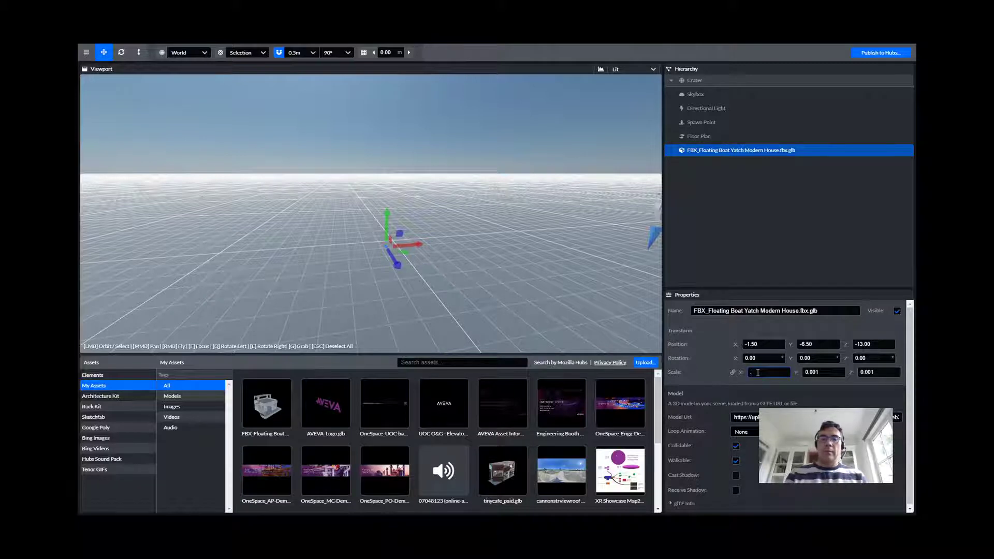
pyautogui.write('.01')
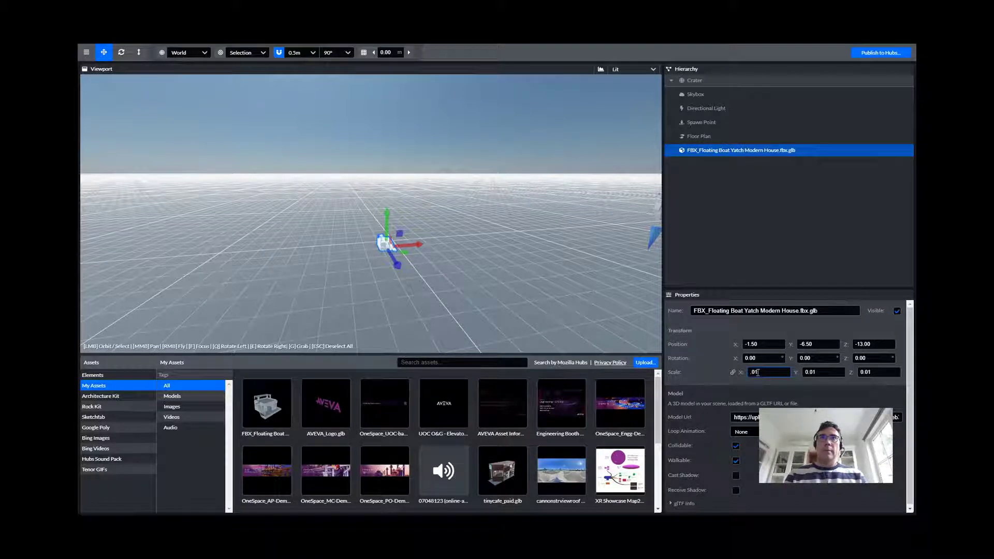
pyautogui.moveTo(436, 214)
pyautogui.mouseDown(button='right')
pyautogui.moveTo(436, 256)
pyautogui.moveTo(436, 214)
pyautogui.mouseUp(button='right')
pyautogui.press('w')
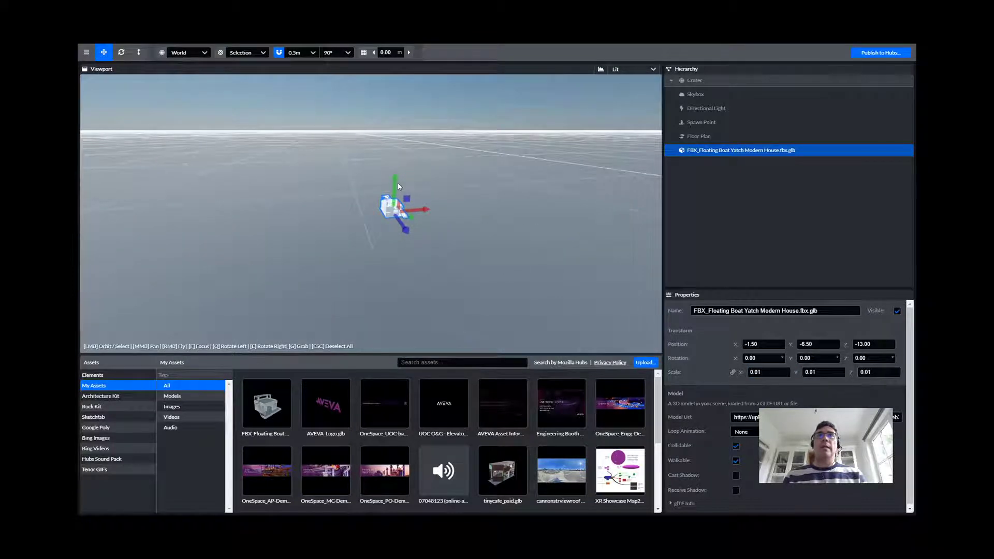
# Raise the boat house model to ground level by setting its Y position to 0, and examine it up close.
pyautogui.moveTo(396, 157); pyautogui.dragTo(402, 108)
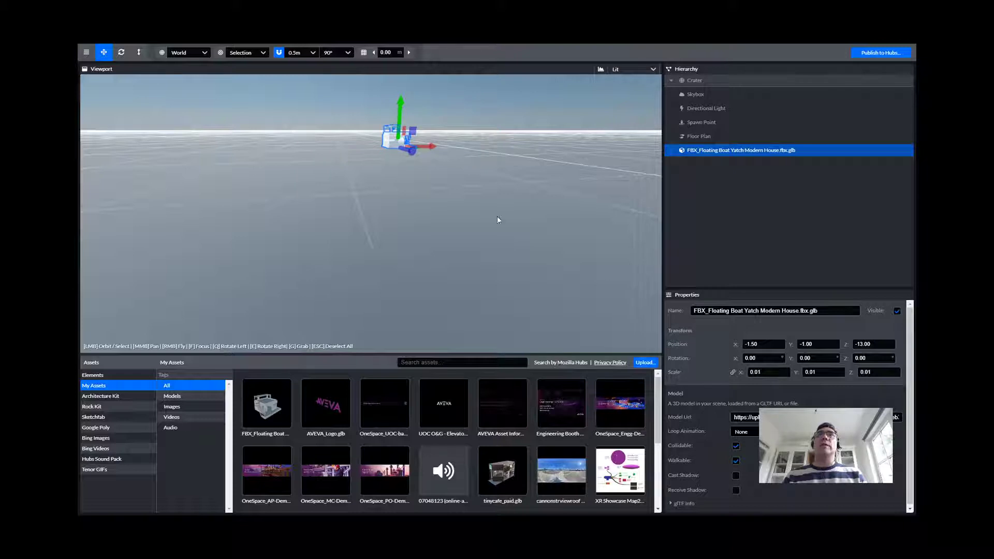
pyautogui.click(805, 344)
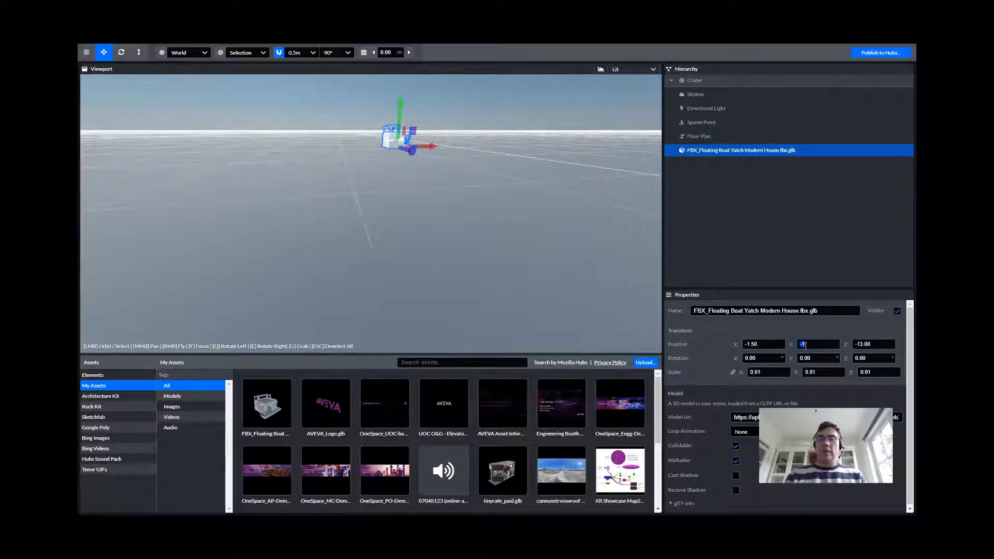
pyautogui.write('0')
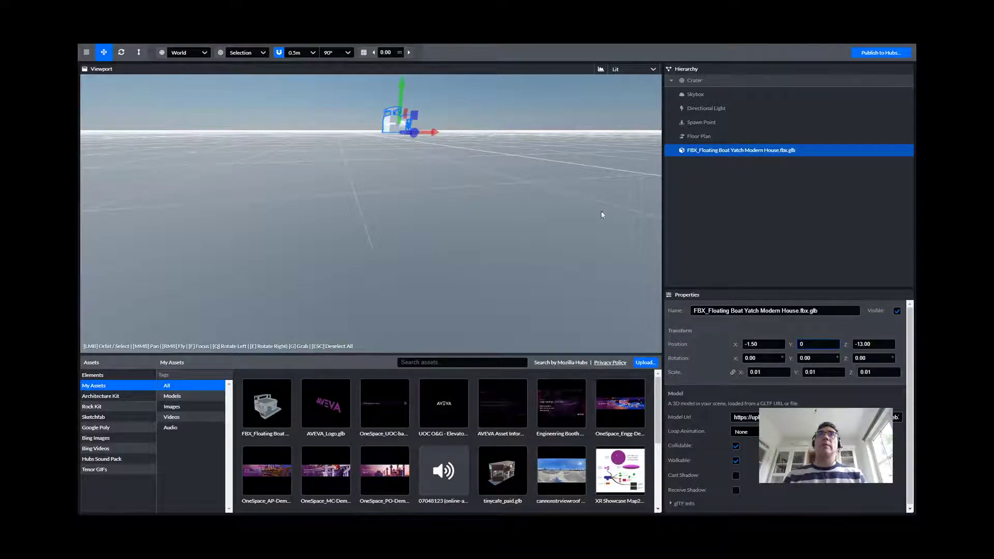
pyautogui.moveTo(601, 211); pyautogui.dragTo(650, 188, button='right')
pyautogui.press('w')
pyautogui.press('d')
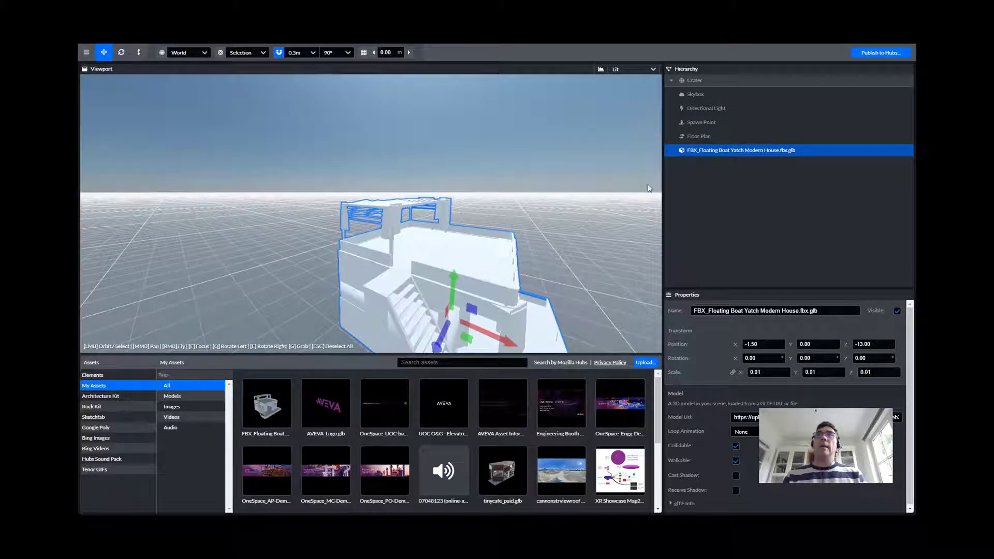
# Move the boat house model beside the Spawn Point, to X 1.50, Z 2.00, to compare their sizes.
pyautogui.doubleClick(689, 121)
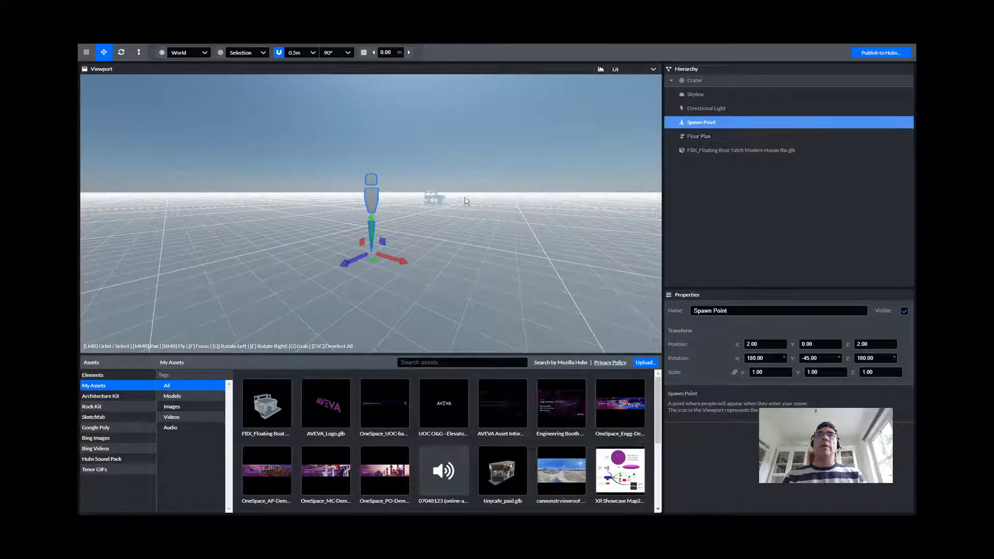
pyautogui.click(438, 203)
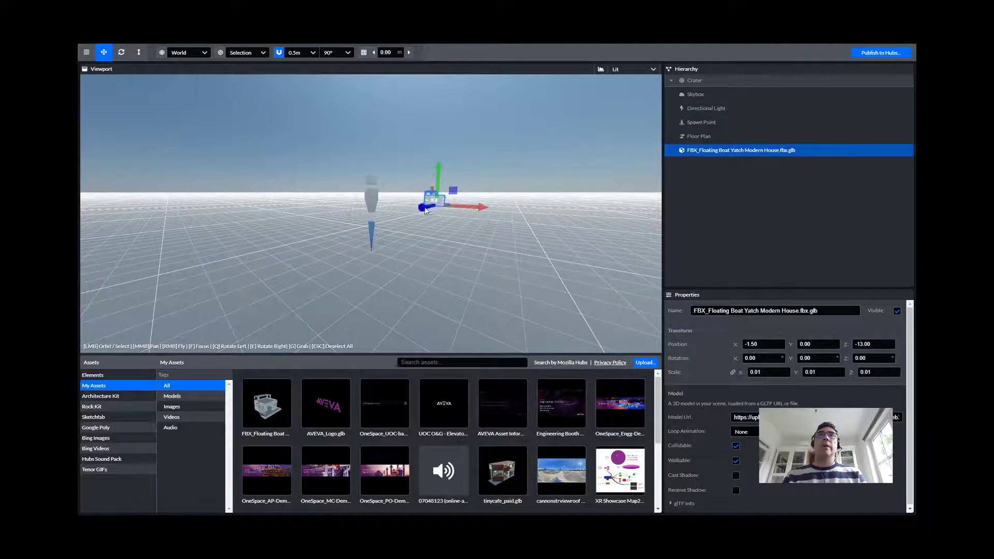
pyautogui.moveTo(423, 208); pyautogui.dragTo(282, 253)
pyautogui.moveTo(352, 232); pyautogui.dragTo(303, 277)
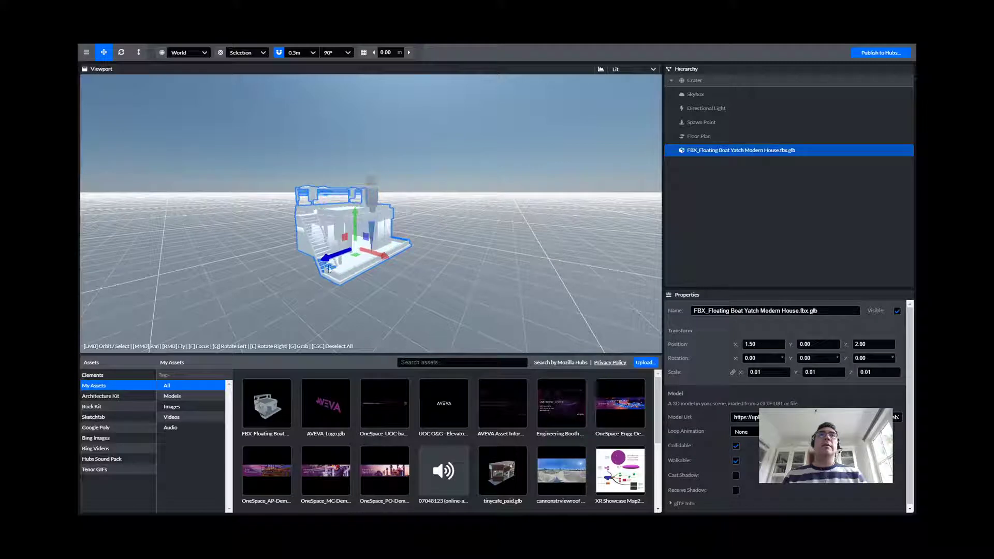
# Set the boat house model's uniform scale to 0.10 and focus on it.
pyautogui.click(762, 373)
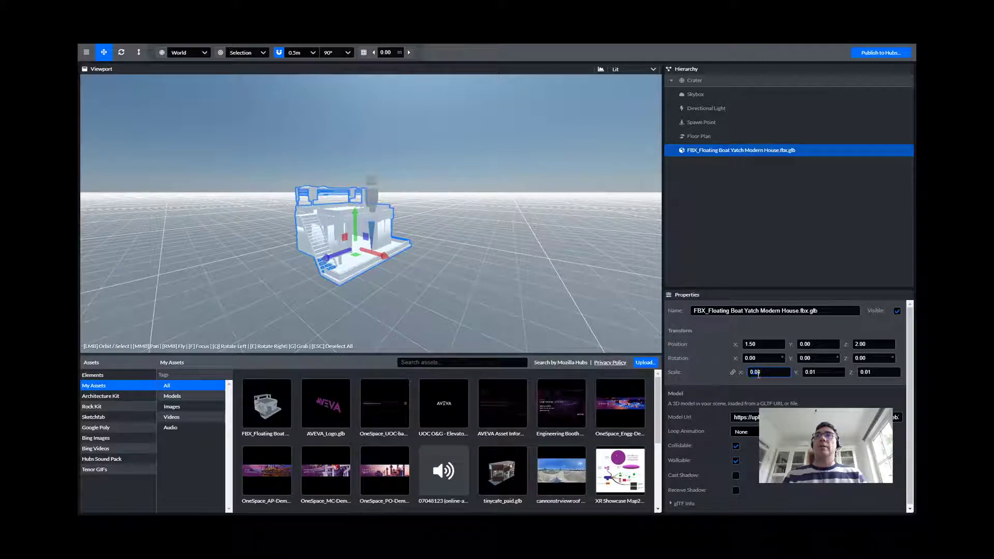
pyautogui.press('BackSpace')
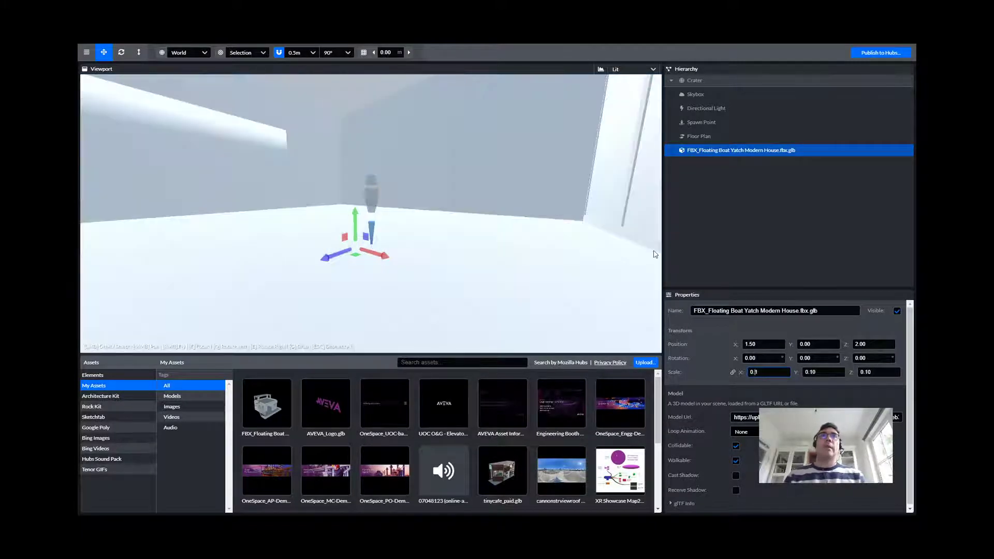
pyautogui.press('f')
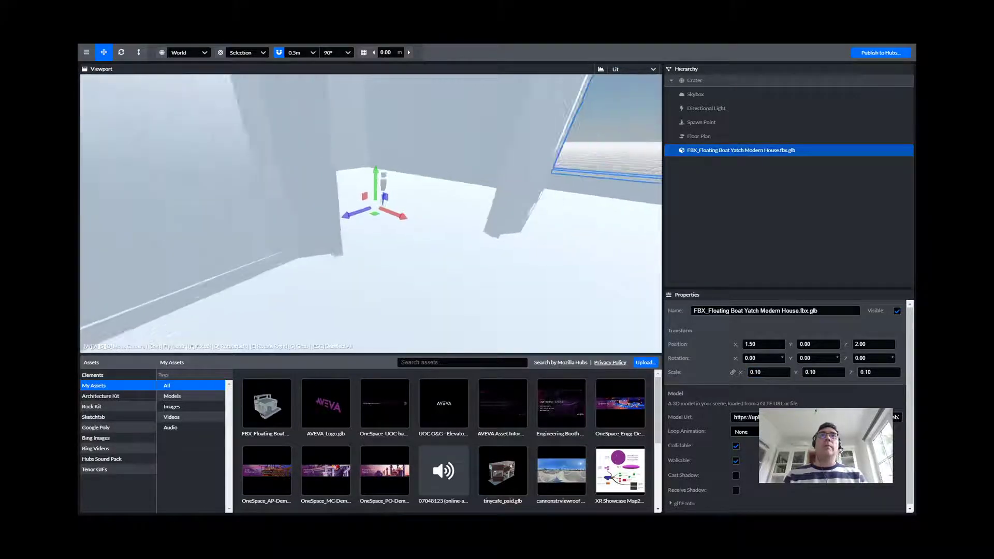
# Set the boat house model's uniform scale to 0.05 and view its front.
pyautogui.press('w')
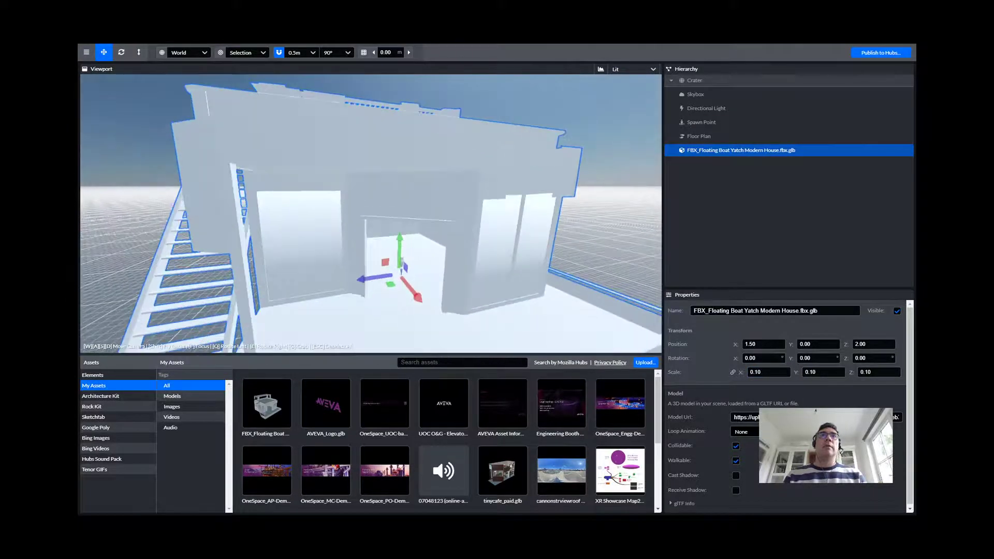
pyautogui.click(759, 371)
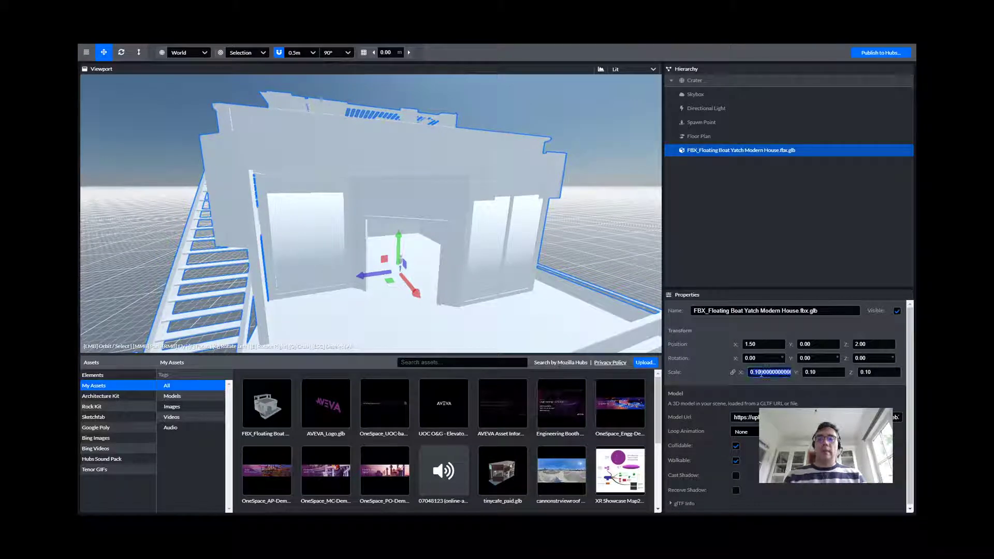
pyautogui.press('BackSpace')
pyautogui.write('.05')
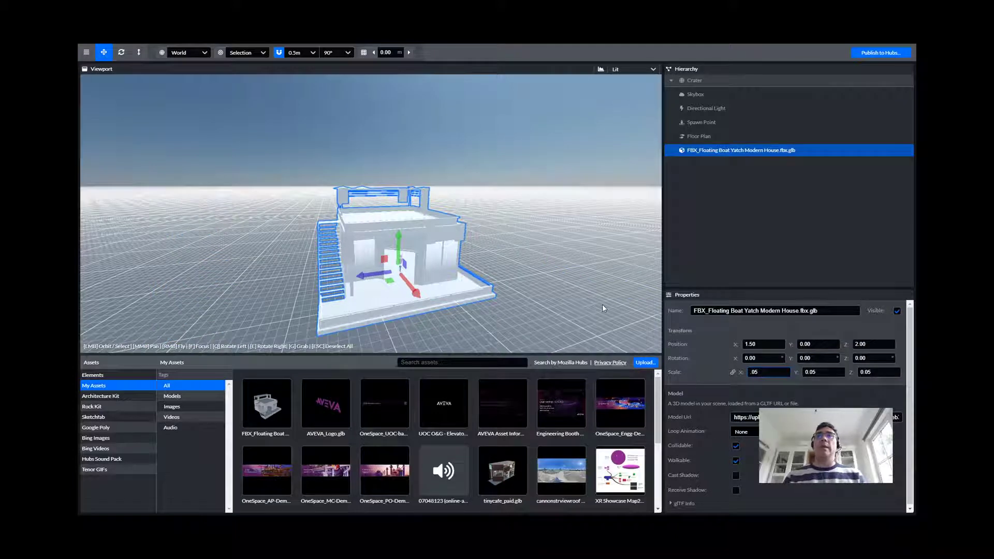
pyautogui.moveTo(605, 309); pyautogui.dragTo(567, 297, button='right')
pyautogui.press('d')
pyautogui.press('w')
pyautogui.press('s')
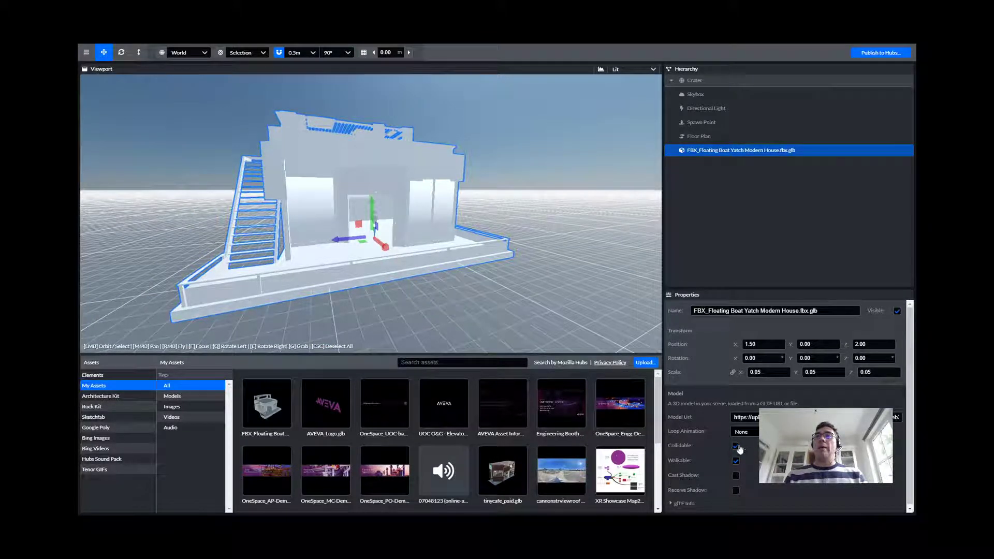
# Inspect the rescaled boat house from the front and deselect it.
pyautogui.moveTo(612, 399)
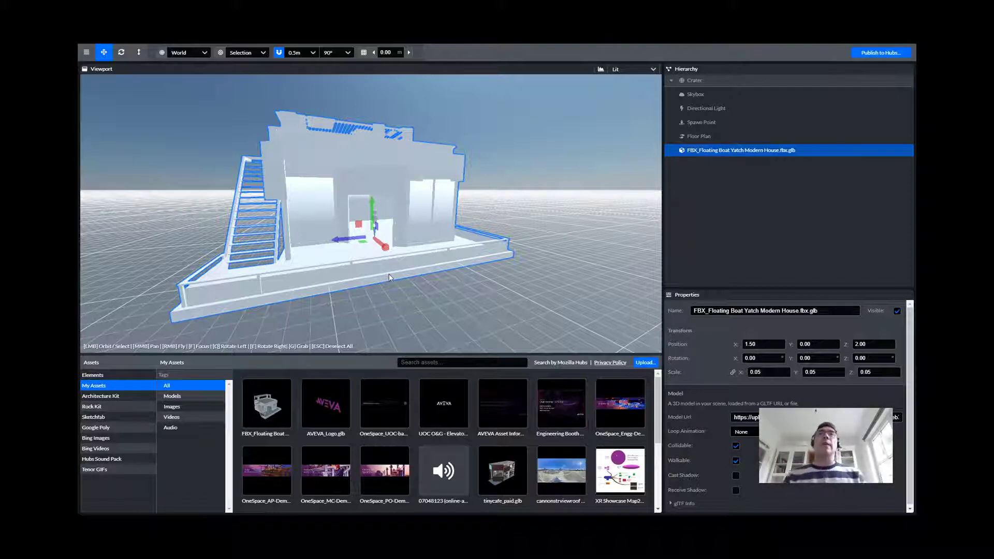
pyautogui.moveTo(386, 278); pyautogui.dragTo(337, 253, button='right')
pyautogui.press('w')
pyautogui.press('s')
pyautogui.moveTo(466, 179); pyautogui.dragTo(505, 204, button='right')
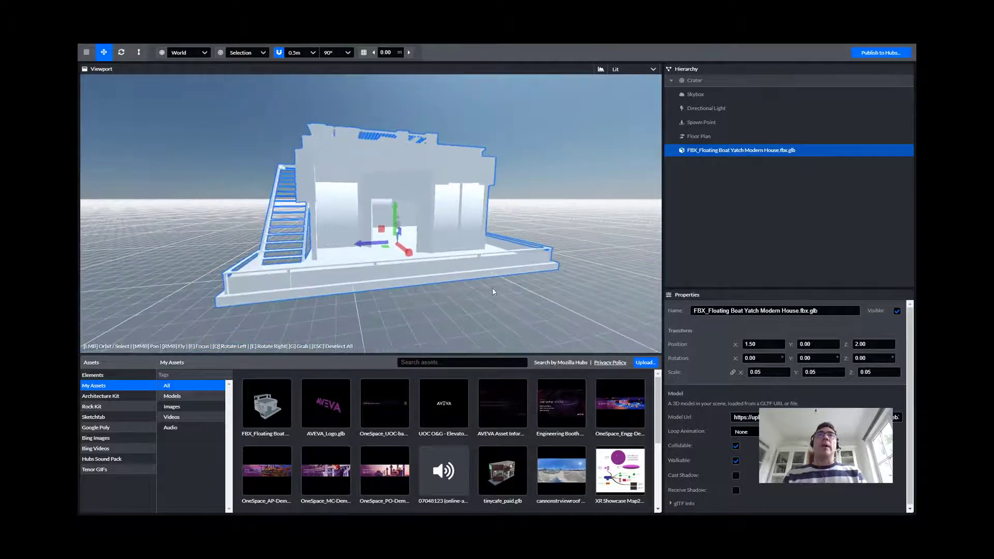
pyautogui.moveTo(493, 291); pyautogui.dragTo(473, 306)
pyautogui.click(474, 306)
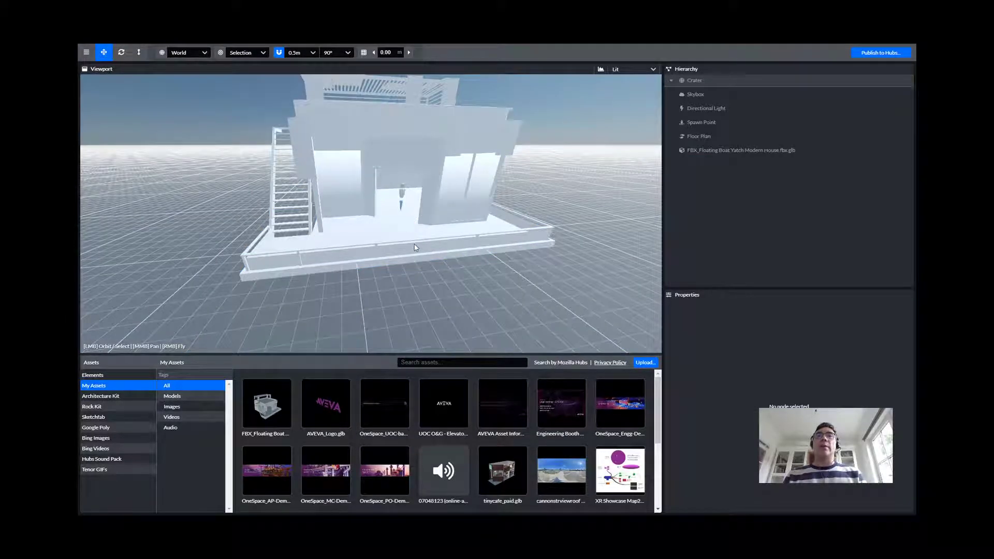
# Place XR Lobby Sign.PNG on the boat house facade at X 4.50, Y 4.00, Z 1.00, rotated 90° about Y.
pyautogui.scroll(-2, 497, 463)
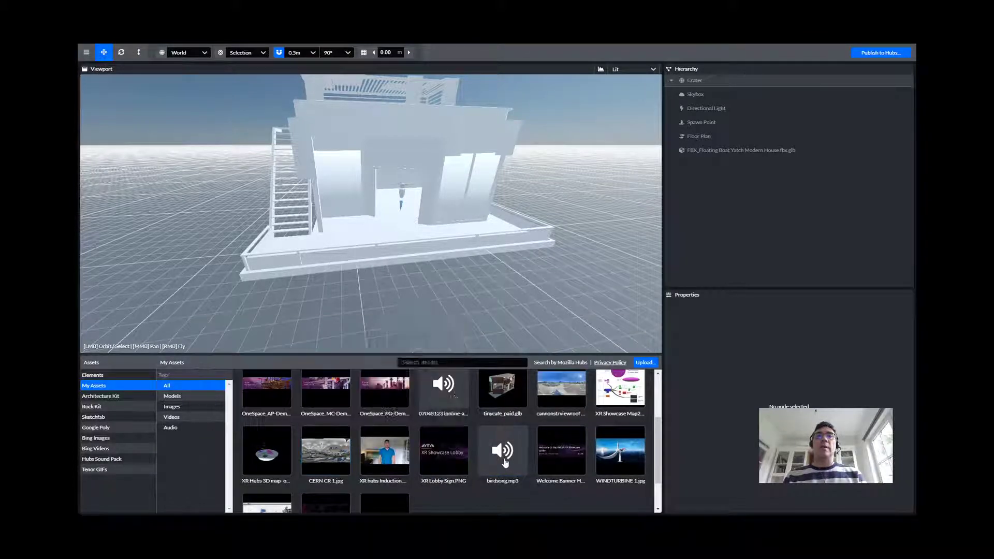
pyautogui.scroll(-1, 497, 460)
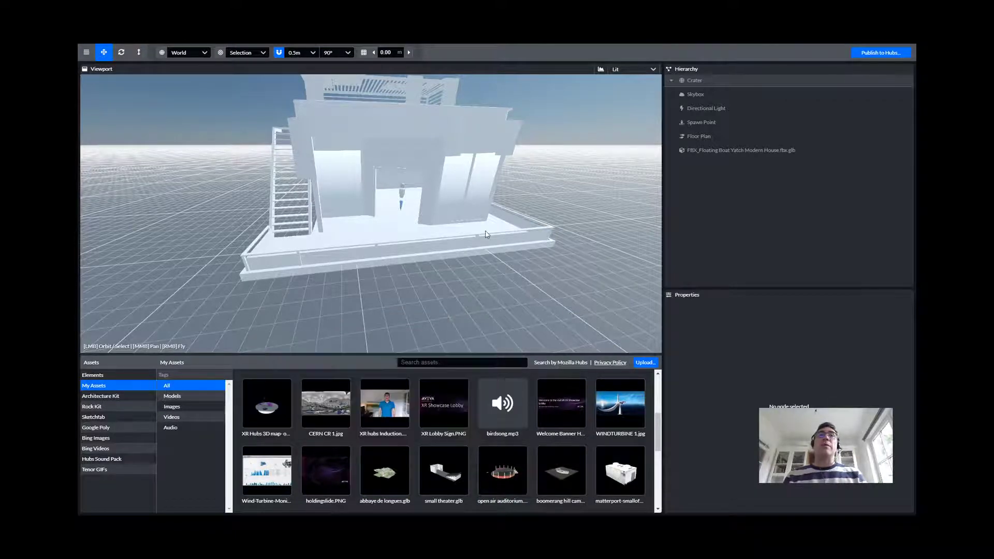
pyautogui.moveTo(401, 212); pyautogui.dragTo(389, 154, button='right')
pyautogui.press('w')
pyautogui.press('s')
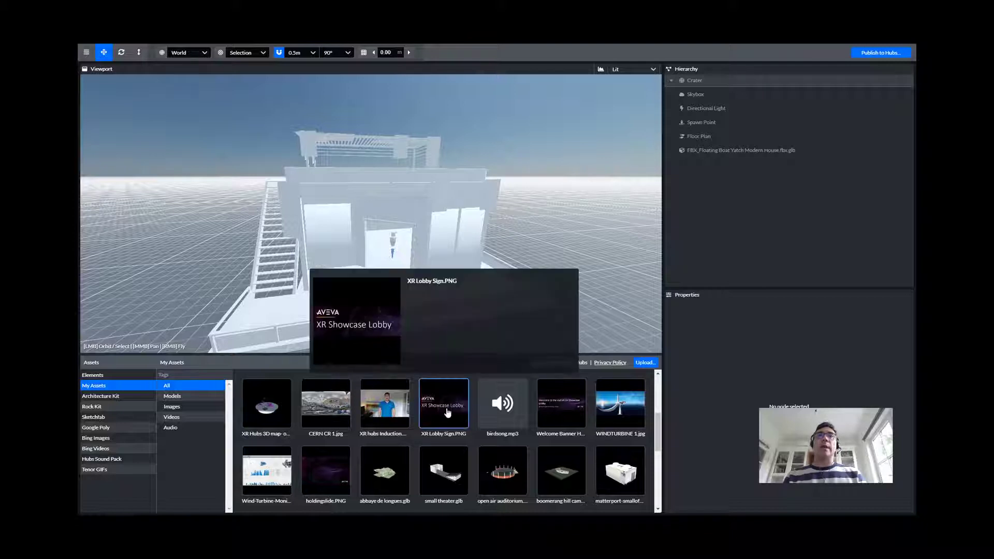
pyautogui.moveTo(445, 409); pyautogui.dragTo(442, 196)
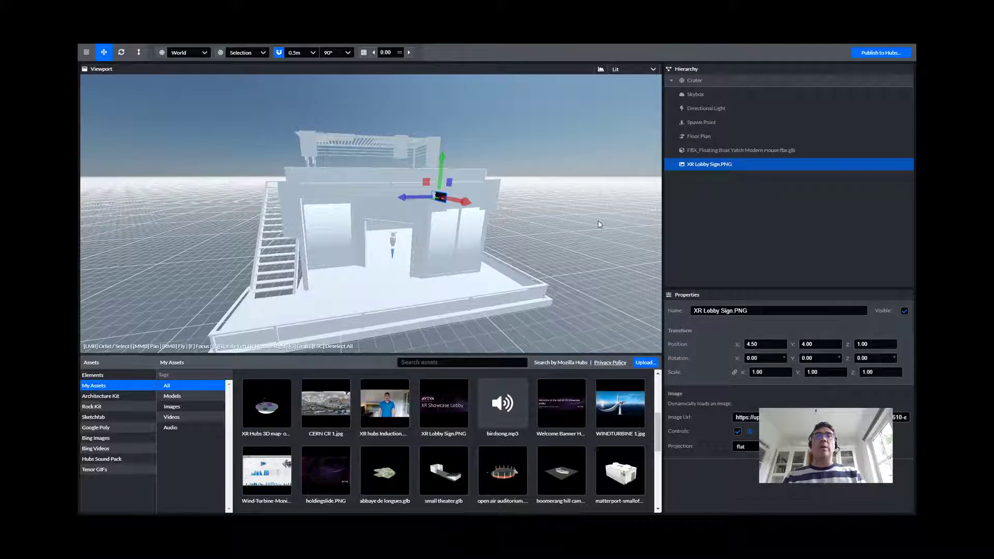
pyautogui.press('q')
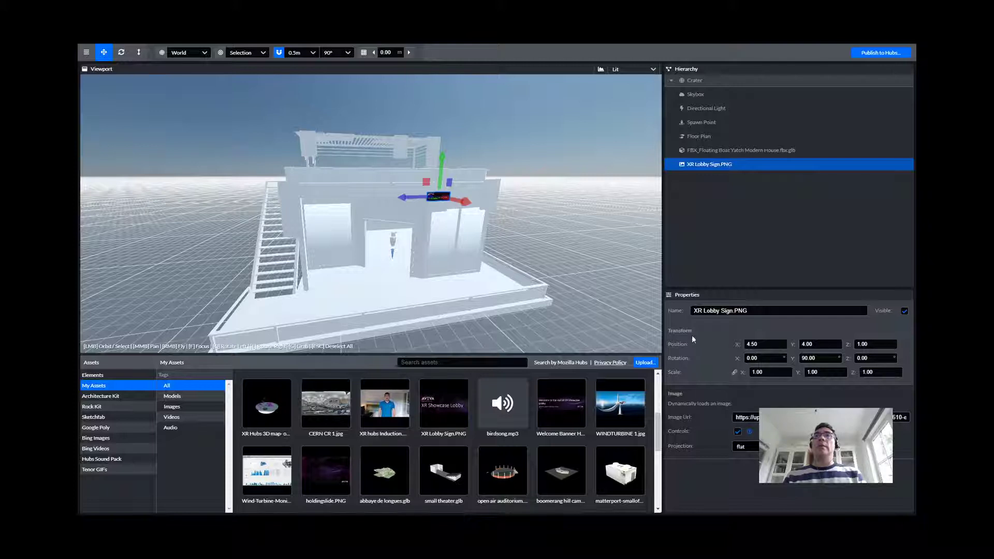
# Scale the lobby sign uniformly to 3.50, widen only its X scale to 4.80, and view it from farther away.
pyautogui.moveTo(744, 377); pyautogui.dragTo(800, 377)
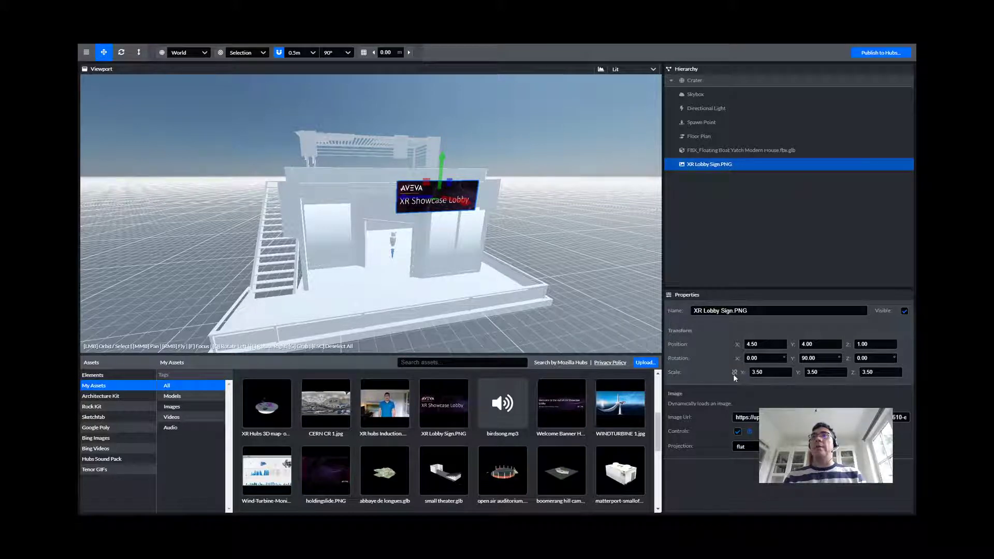
pyautogui.moveTo(746, 376); pyautogui.dragTo(776, 380)
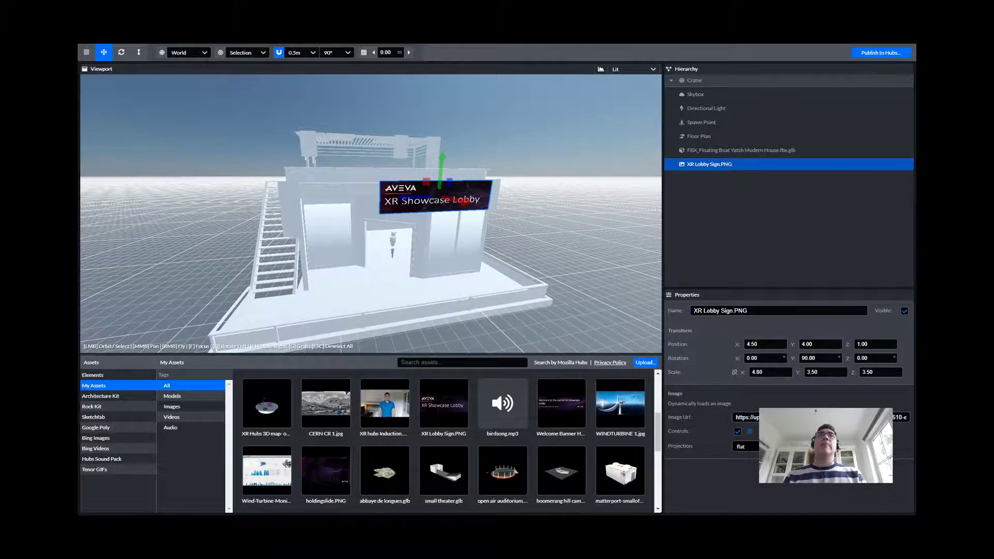
pyautogui.press('w')
pyautogui.moveTo(370, 218); pyautogui.dragTo(285, 207, button='right')
pyautogui.press('d')
pyautogui.press('d')
pyautogui.press('s')
pyautogui.press('s')
pyautogui.moveTo(440, 269); pyautogui.dragTo(409, 282, button='right')
pyautogui.moveTo(447, 413); pyautogui.dragTo(365, 281)
pyautogui.moveTo(283, 305); pyautogui.dragTo(276, 309)
pyautogui.press('e')
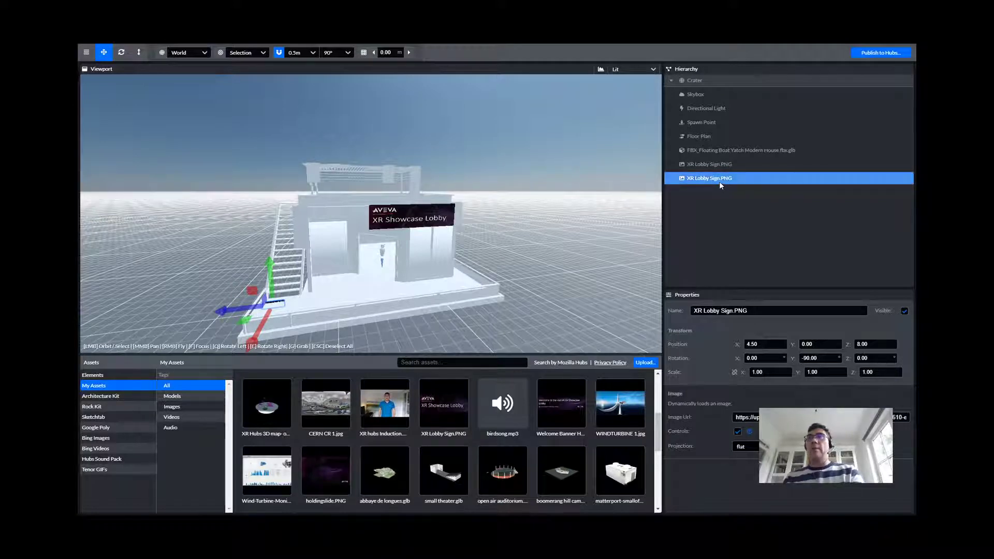
pyautogui.press('Delete')
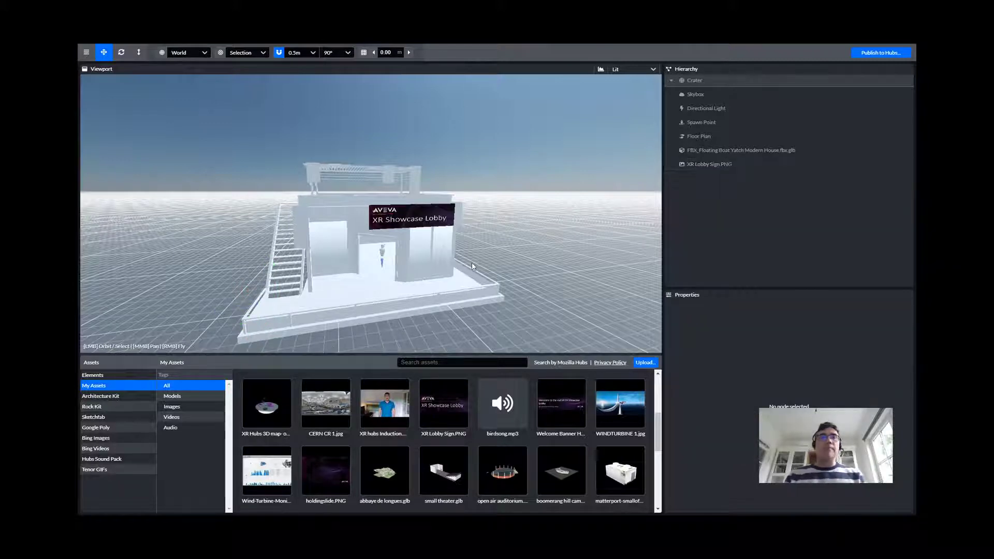
# Place WINDTURBINE 1.jpg in front of the boat house at X 5.00, Y 0.00, Z 3.50 and scale it uniformly to 6.00.
pyautogui.moveTo(499, 263); pyautogui.dragTo(435, 272, button='right')
pyautogui.press('d')
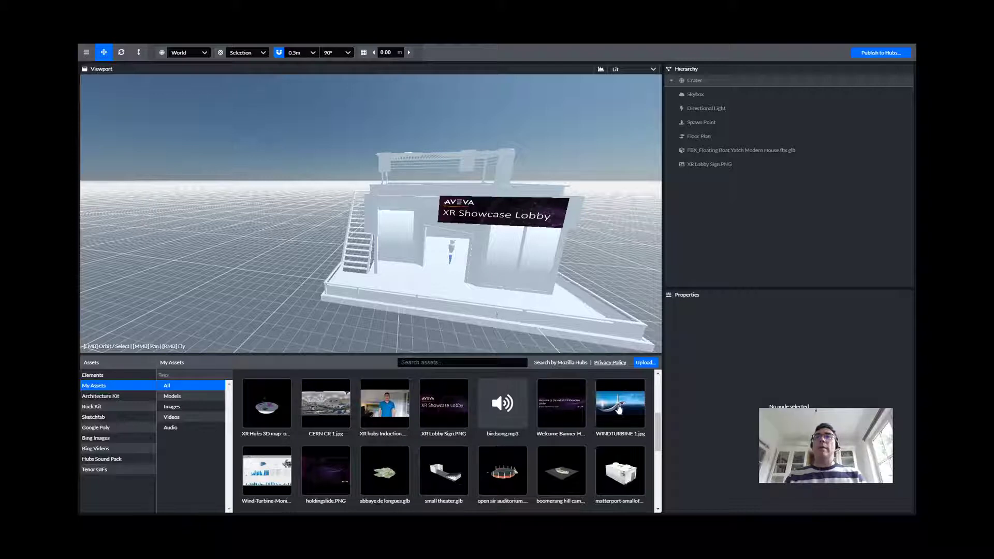
pyautogui.moveTo(621, 411)
pyautogui.moveTo(620, 411); pyautogui.dragTo(429, 293)
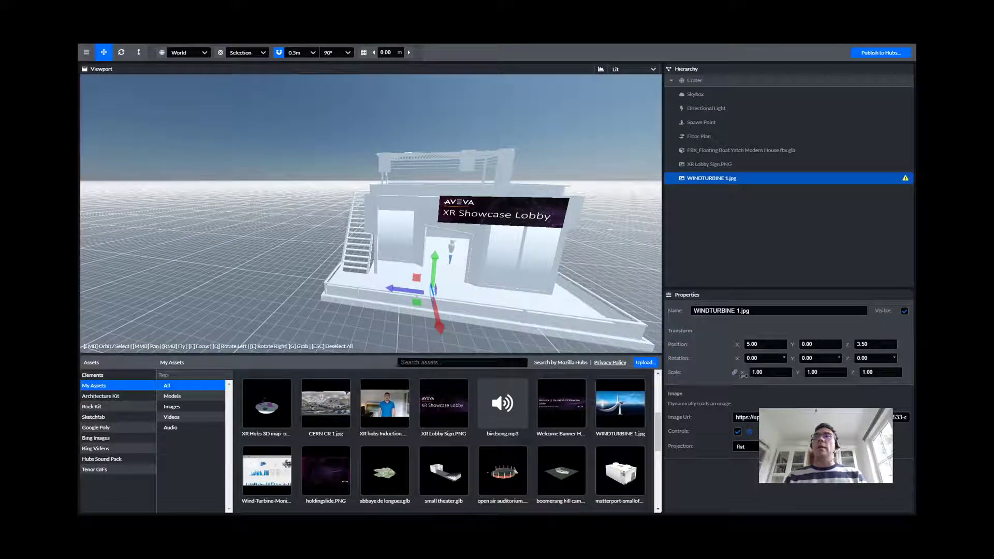
pyautogui.moveTo(744, 375); pyautogui.dragTo(845, 374)
pyautogui.moveTo(480, 333); pyautogui.dragTo(570, 339)
pyautogui.scroll(-3, 569, 339)
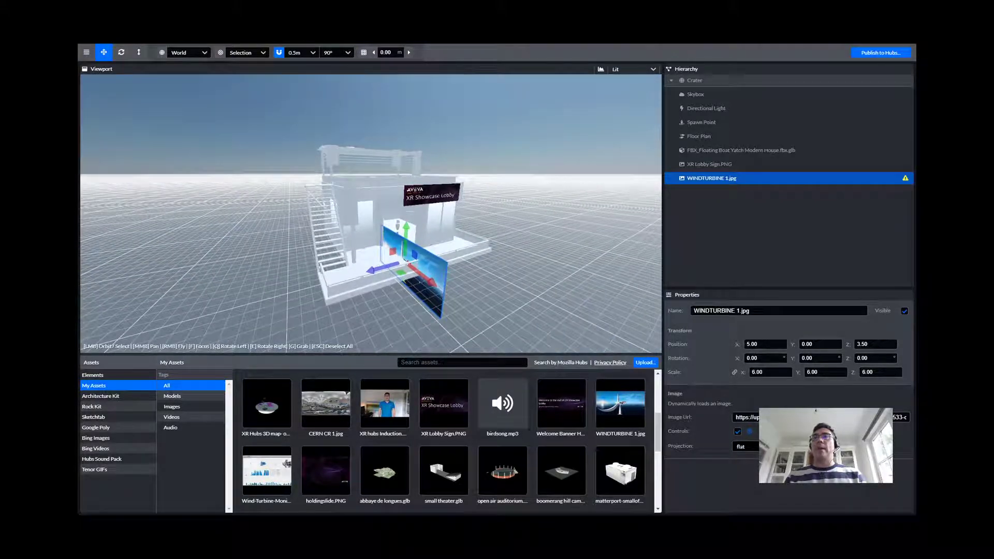
# Switch the wind turbine image to the 360-degree projection and move it to X 2.50, Y 2.50 around the boat house.
pyautogui.click(793, 447)
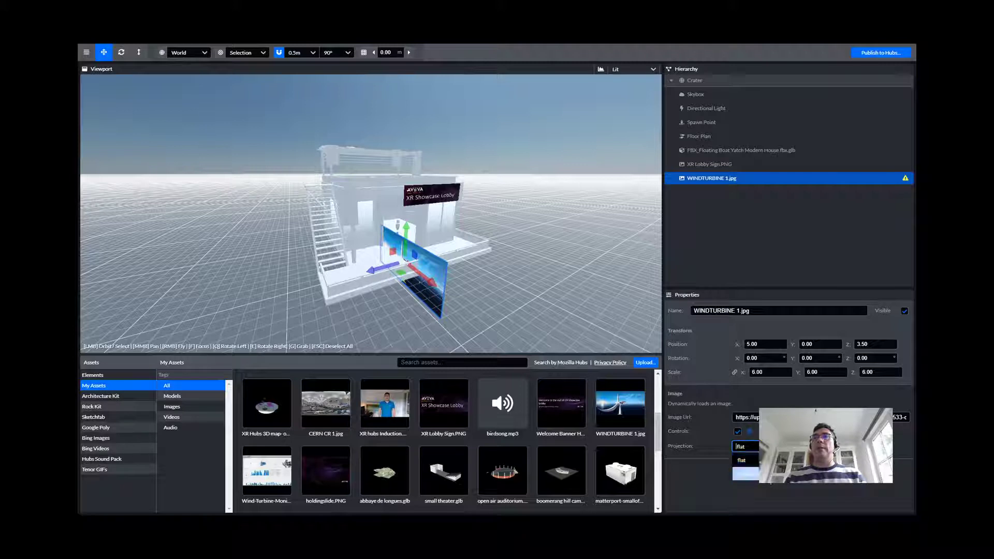
pyautogui.click(792, 472)
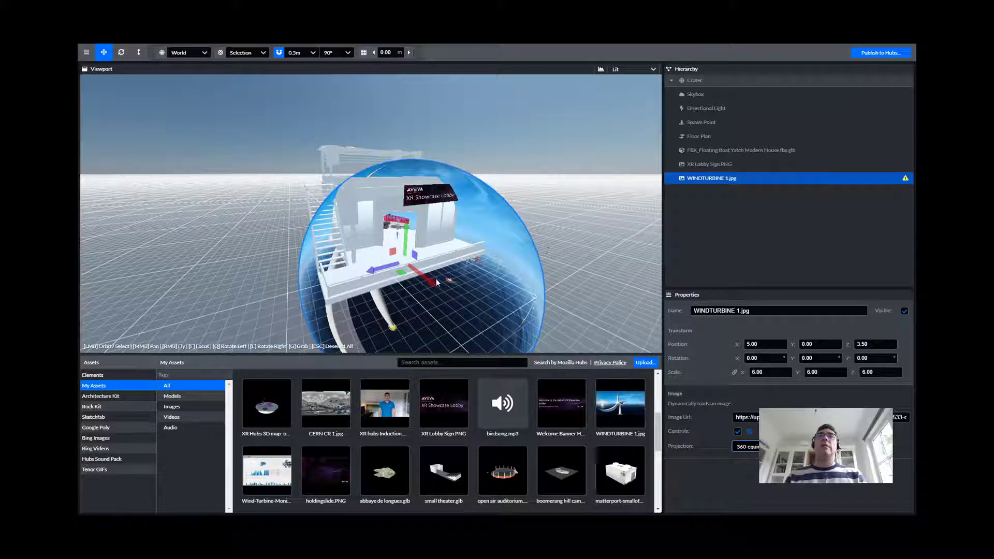
pyautogui.moveTo(428, 282); pyautogui.dragTo(403, 256)
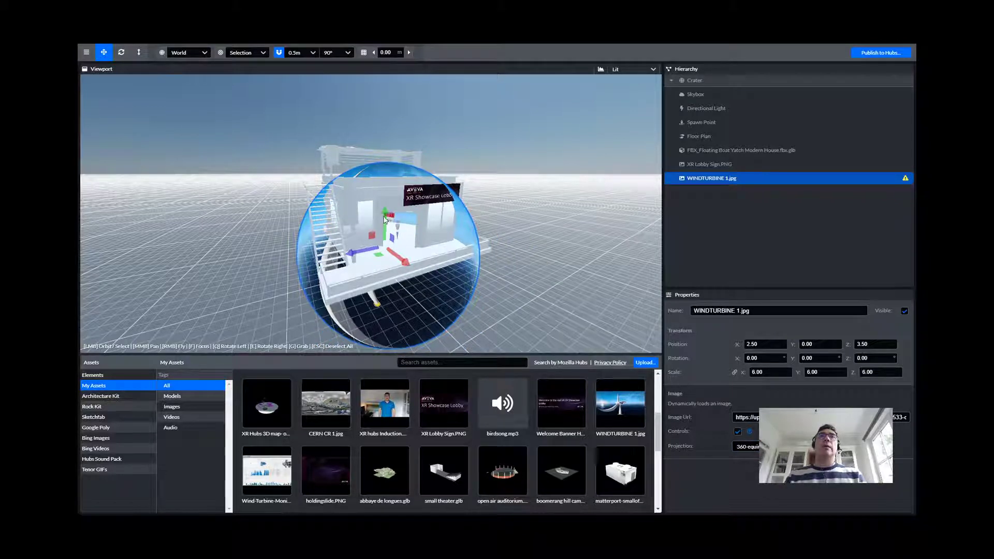
pyautogui.moveTo(385, 200); pyautogui.dragTo(387, 177)
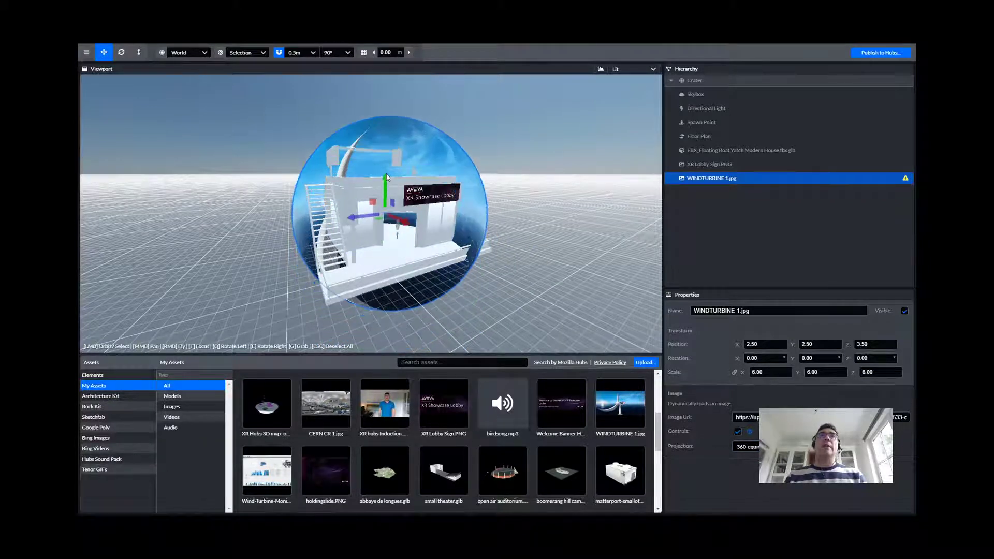
# Enlarge the wind turbine sphere to a uniform scale of 7.80 and view it around the boat house.
pyautogui.moveTo(772, 376); pyautogui.dragTo(784, 376)
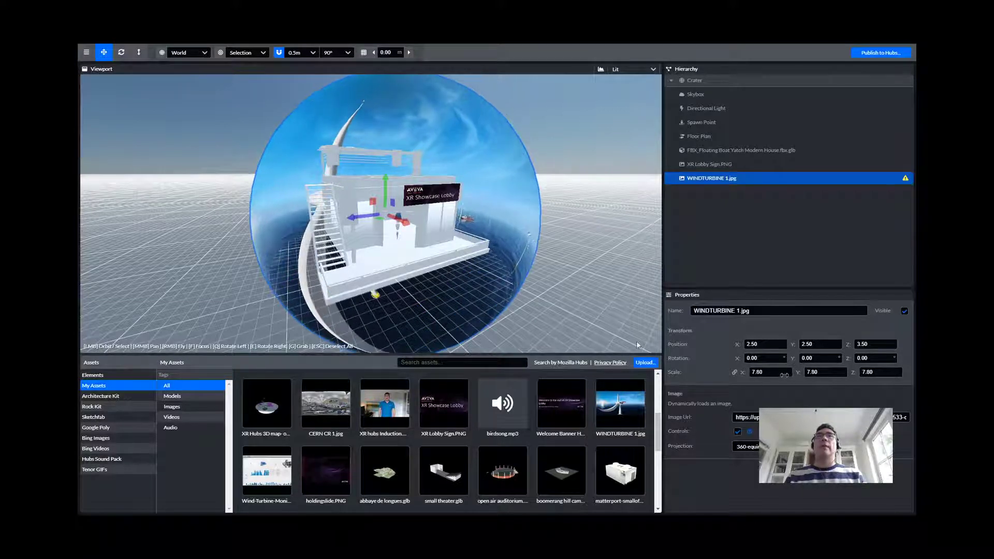
pyautogui.press('w')
pyautogui.moveTo(480, 265); pyautogui.dragTo(647, 255, button='right')
pyautogui.press('s')
pyautogui.moveTo(331, 217); pyautogui.dragTo(378, 242, button='right')
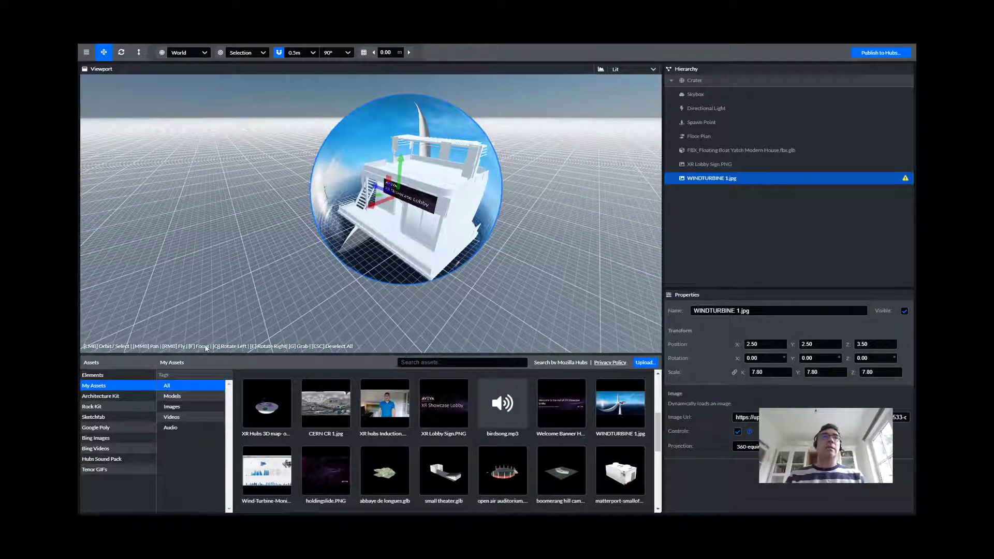
# Browse the Architecture Kit, Rock Kit and Sketchfab libraries, previewing the Cuphead and Bee-gypt models.
pyautogui.click(100, 397)
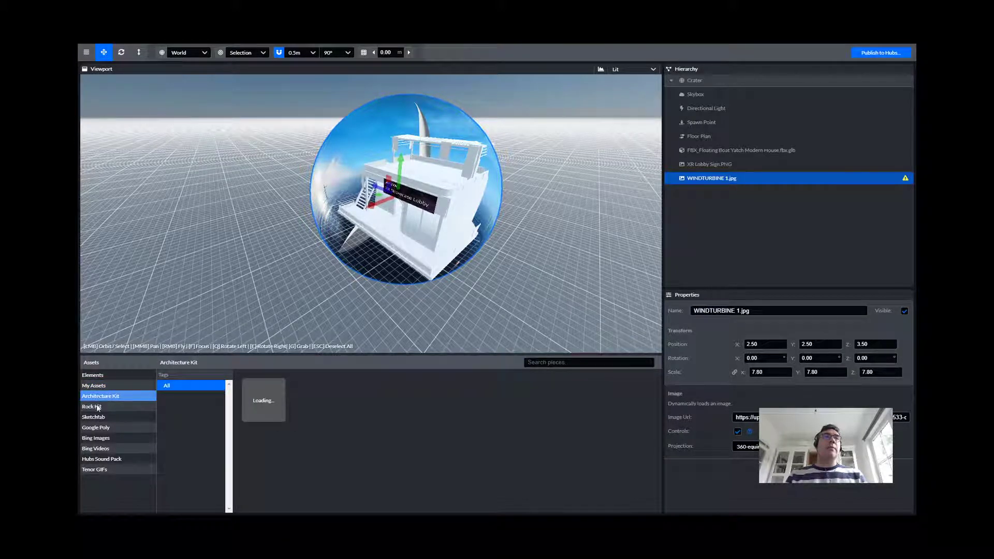
pyautogui.click(91, 407)
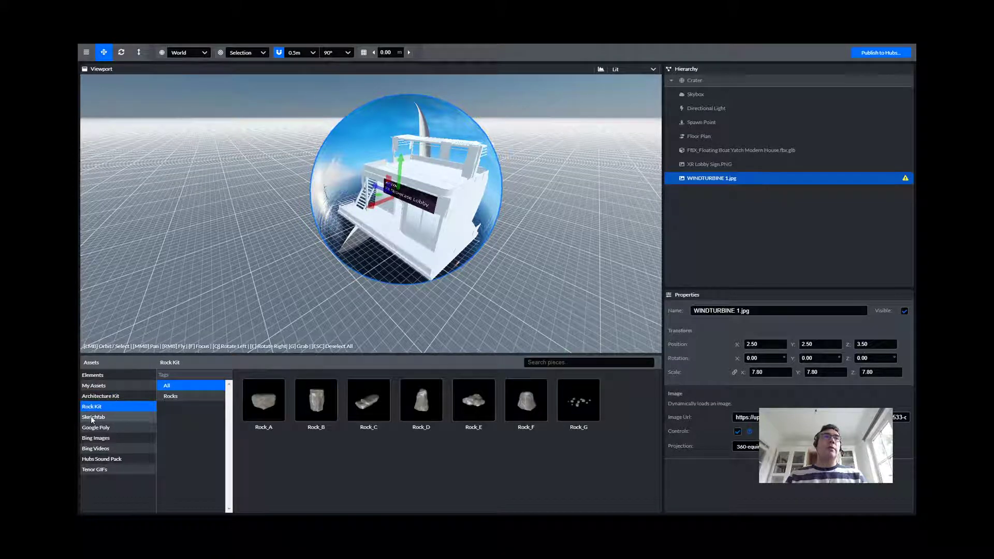
pyautogui.click(92, 418)
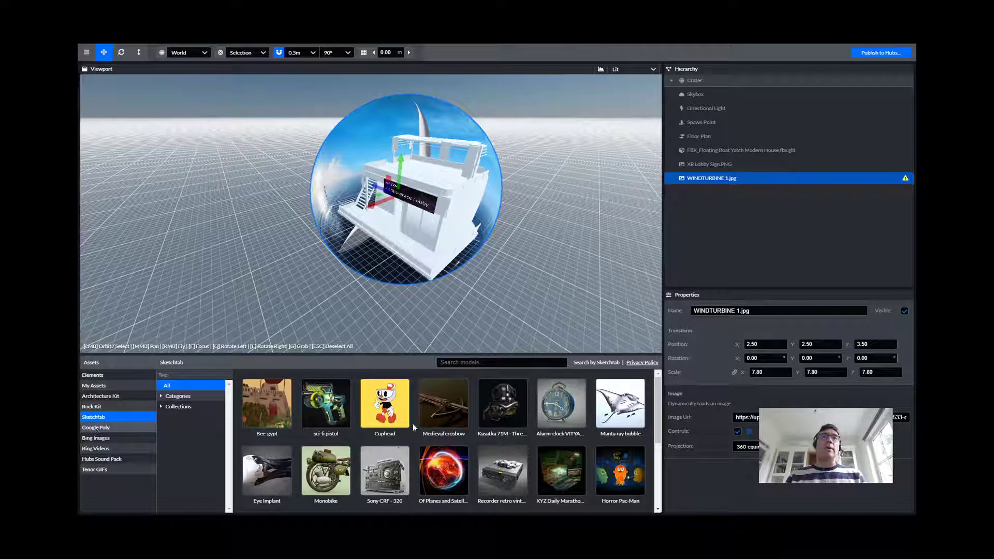
pyautogui.moveTo(448, 413)
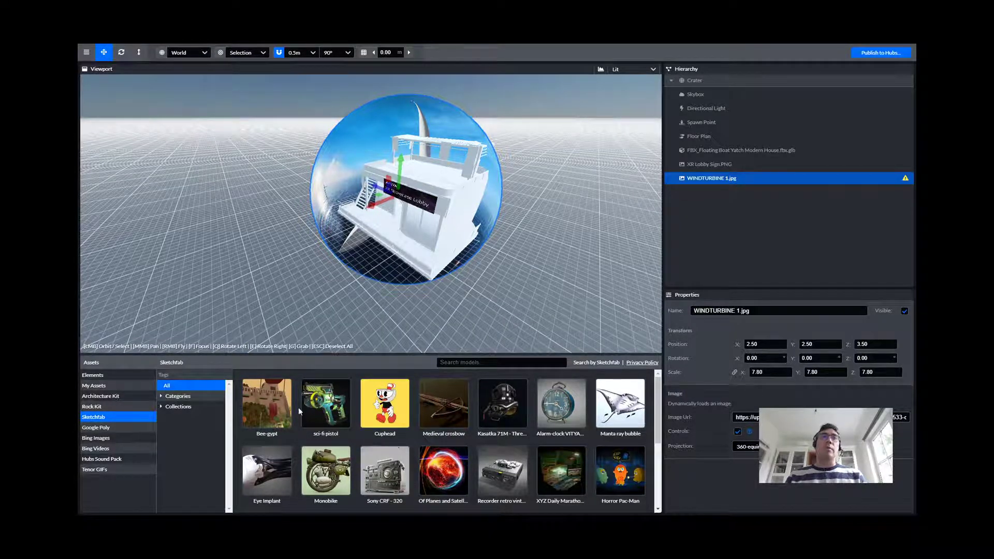
pyautogui.moveTo(392, 414)
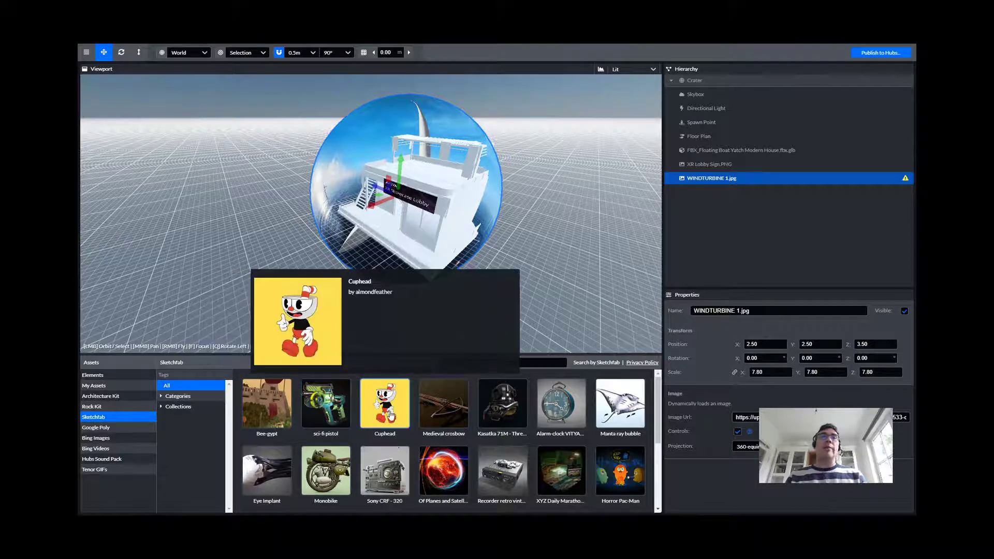
pyautogui.moveTo(337, 410)
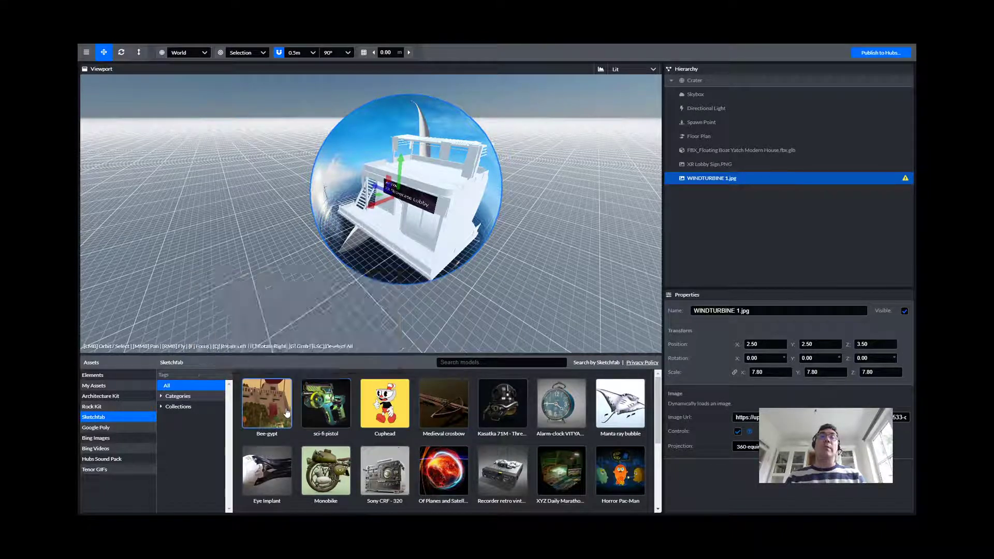
pyautogui.moveTo(286, 413)
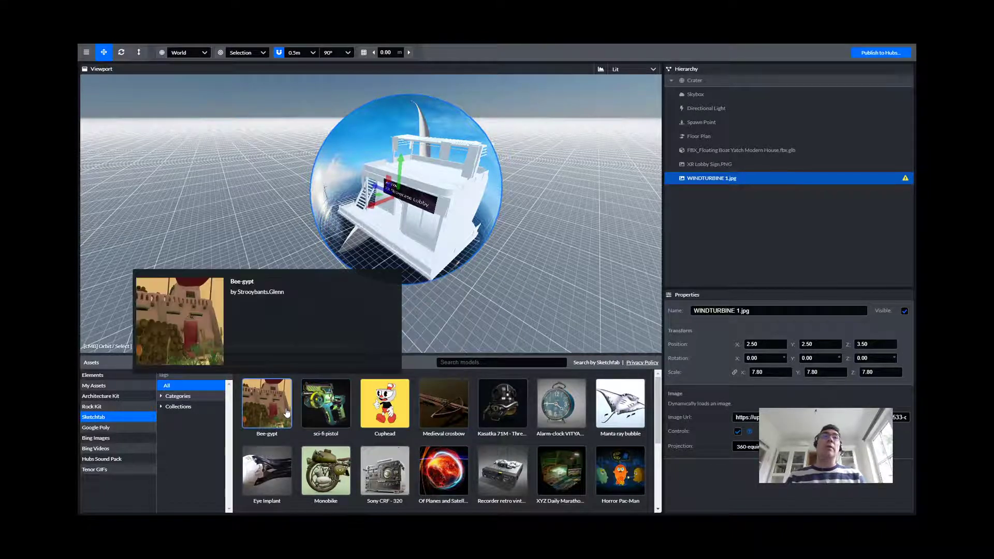
# Look through the Google Poly models, Bing Images, Bing Videos, Hubs Sound Pack and Tenor GIFs libraries.
pyautogui.click(101, 427)
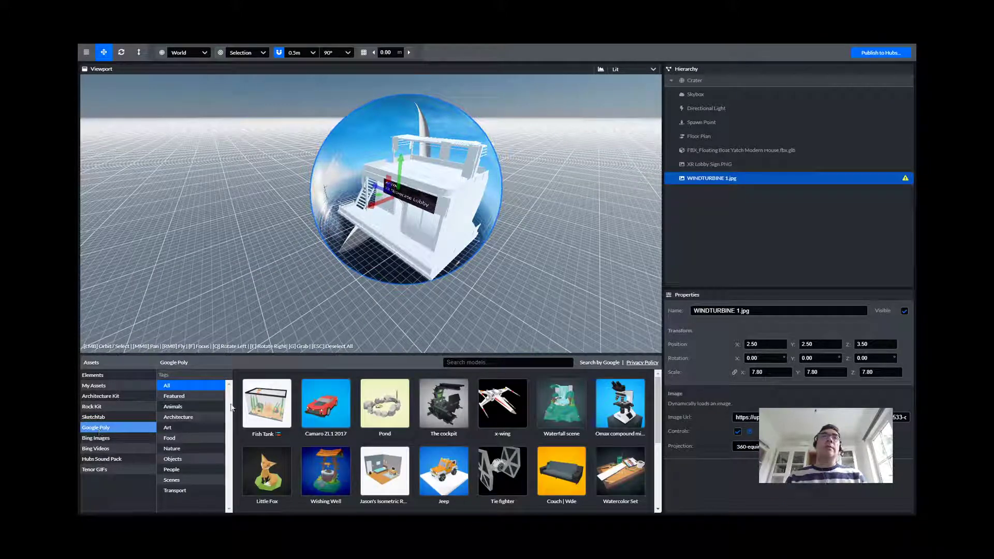
pyautogui.moveTo(268, 415)
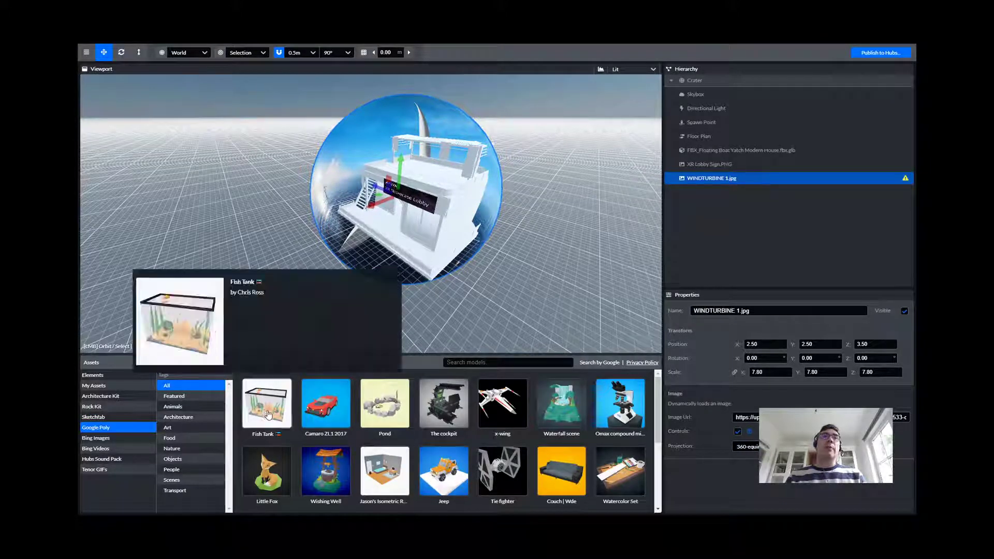
pyautogui.click(109, 438)
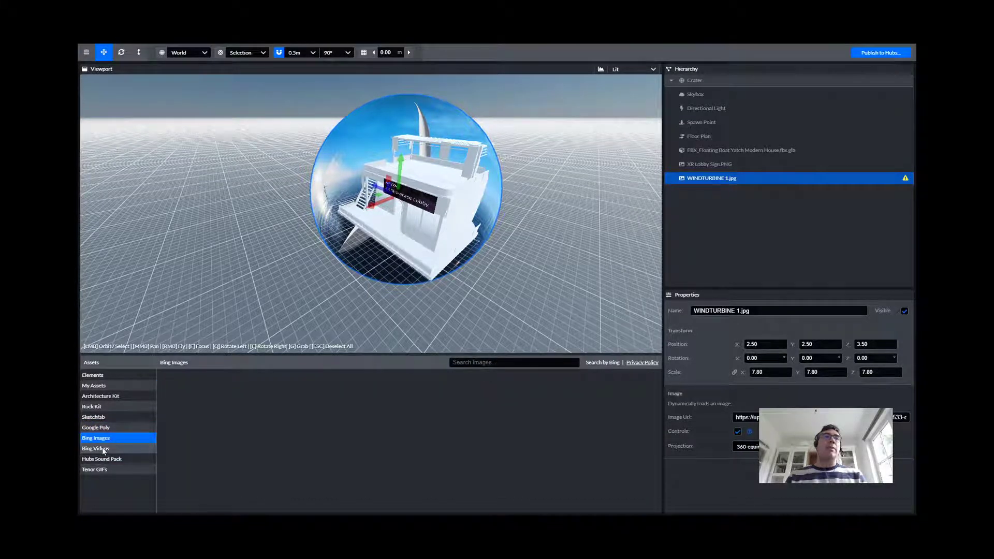
pyautogui.click(102, 449)
pyautogui.click(99, 458)
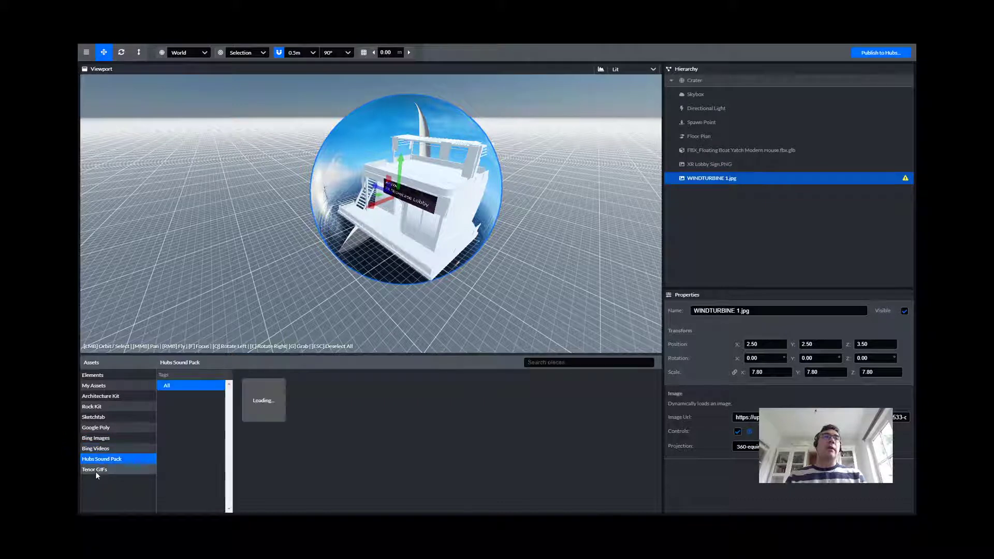
pyautogui.click(96, 471)
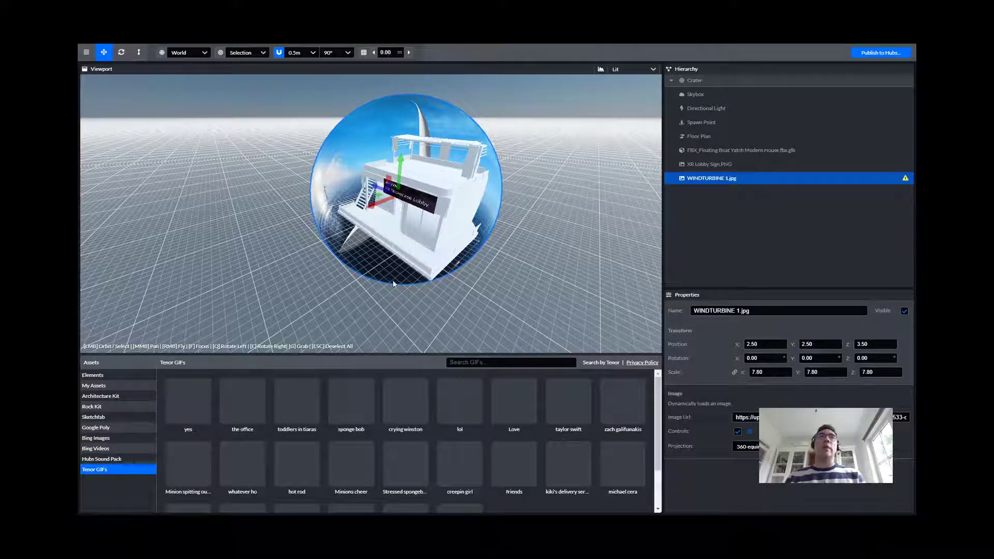
# Look through the uploaded files in My Assets and view the boat house from its side.
pyautogui.click(94, 386)
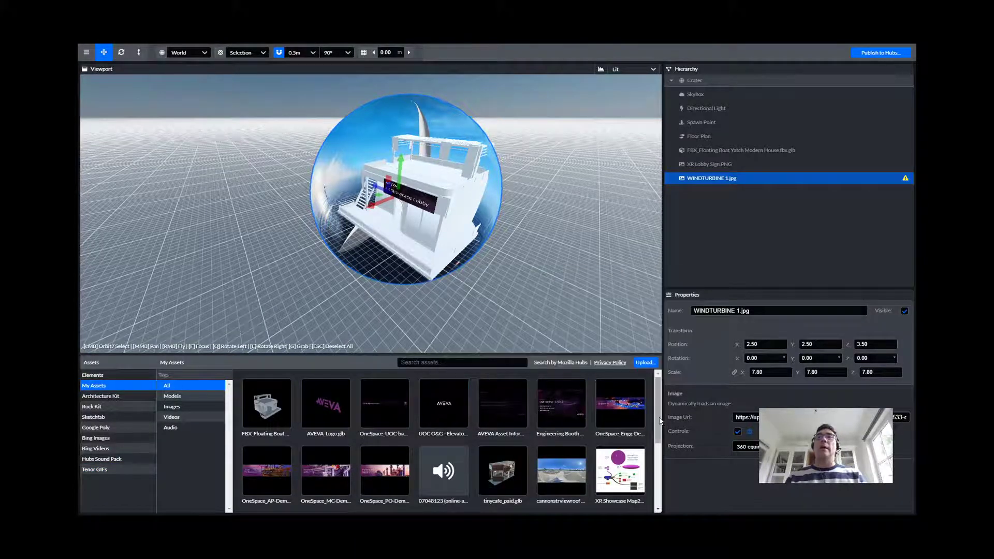
pyautogui.moveTo(659, 417); pyautogui.dragTo(659, 451)
pyautogui.moveTo(540, 262); pyautogui.dragTo(545, 252, button='right')
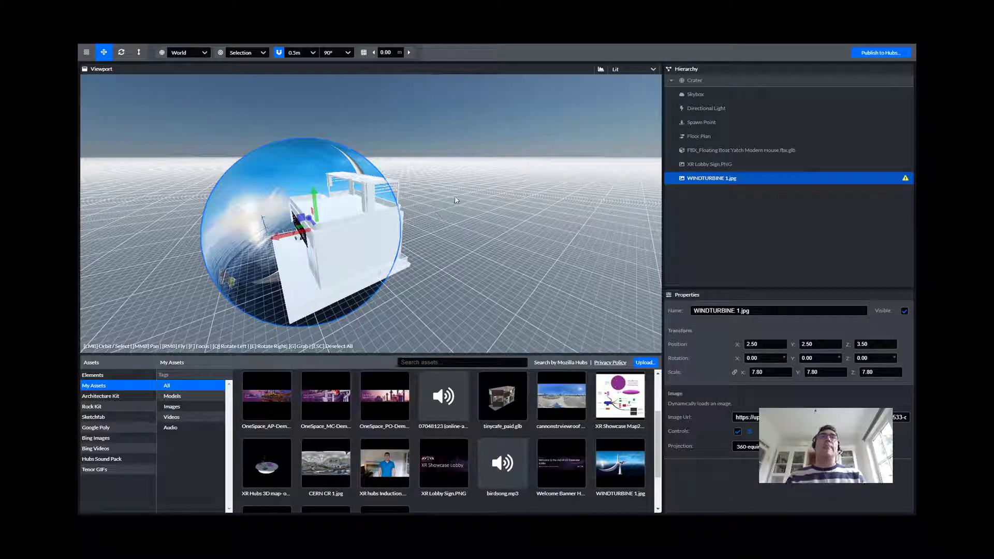
# Place a Way Point element on the boat house's front deck at X 5.50, Y 0.00, Z 0.50.
pyautogui.click(93, 375)
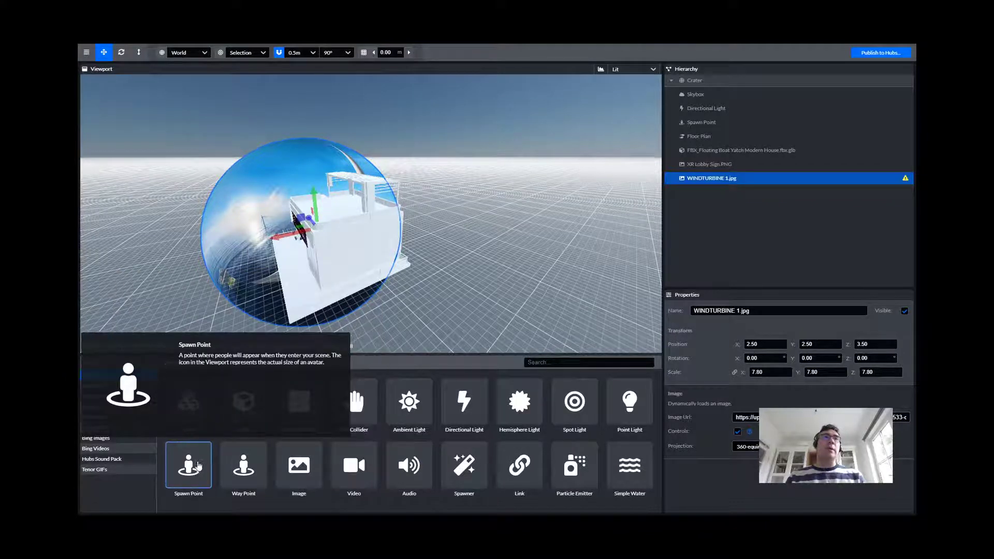
pyautogui.moveTo(243, 469); pyautogui.dragTo(302, 284)
pyautogui.press('w')
pyautogui.moveTo(311, 285); pyautogui.dragTo(443, 236, button='right')
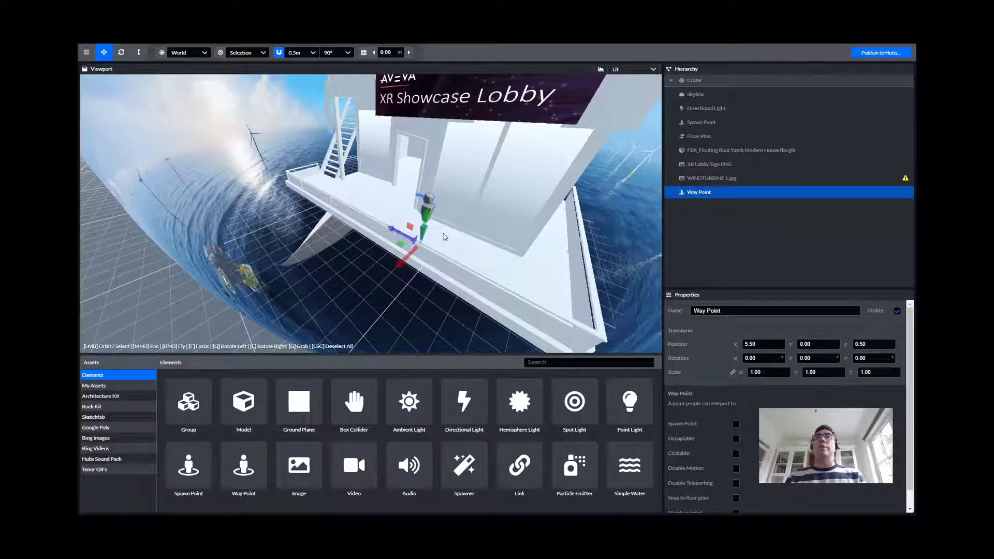
pyautogui.moveTo(457, 410)
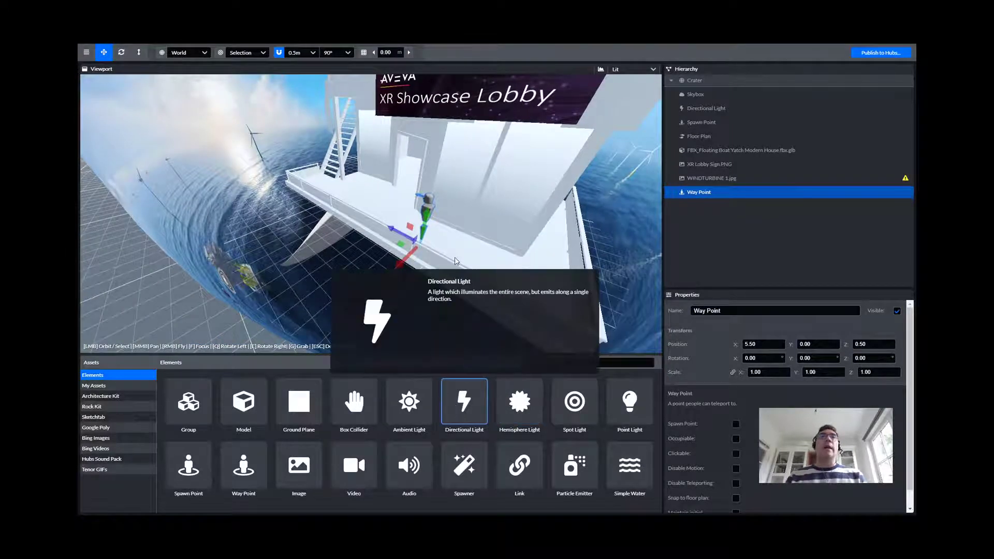
pyautogui.moveTo(462, 252); pyautogui.dragTo(433, 272, button='right')
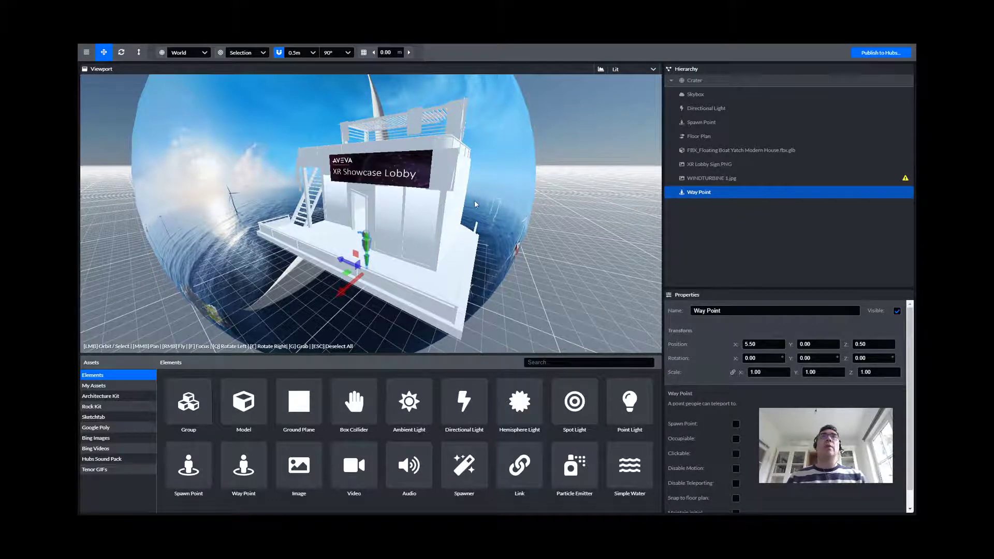
# Frame the whole boat house and sphere, start publishing to Hubs, and save the project as "test".
pyautogui.moveTo(474, 200); pyautogui.dragTo(275, 184, button='right')
pyautogui.press('a')
pyautogui.press('s')
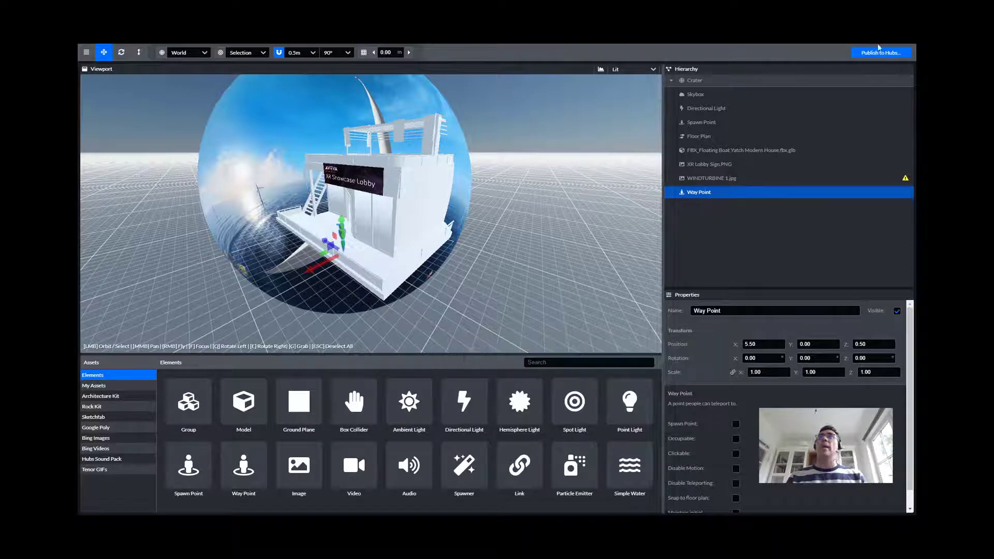
pyautogui.click(882, 53)
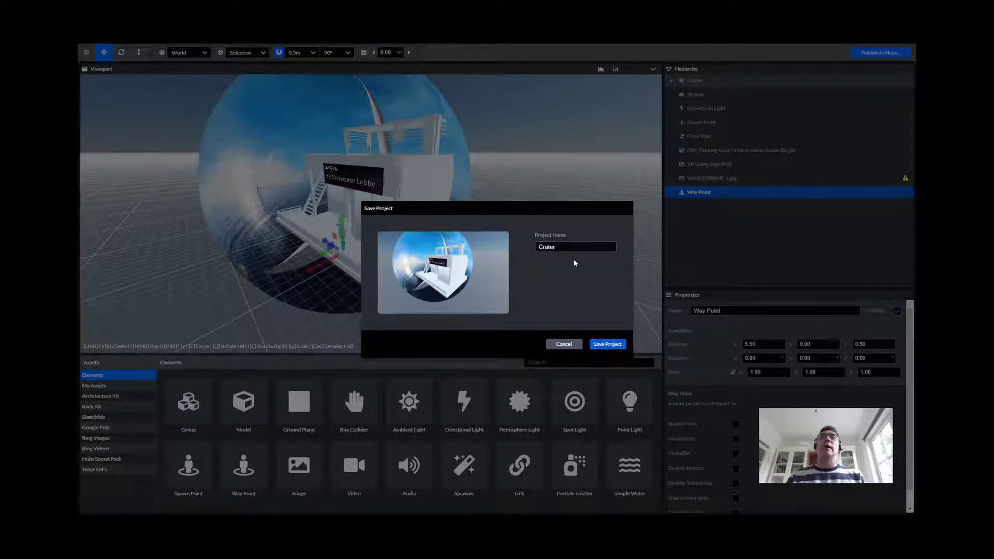
pyautogui.doubleClick(562, 248)
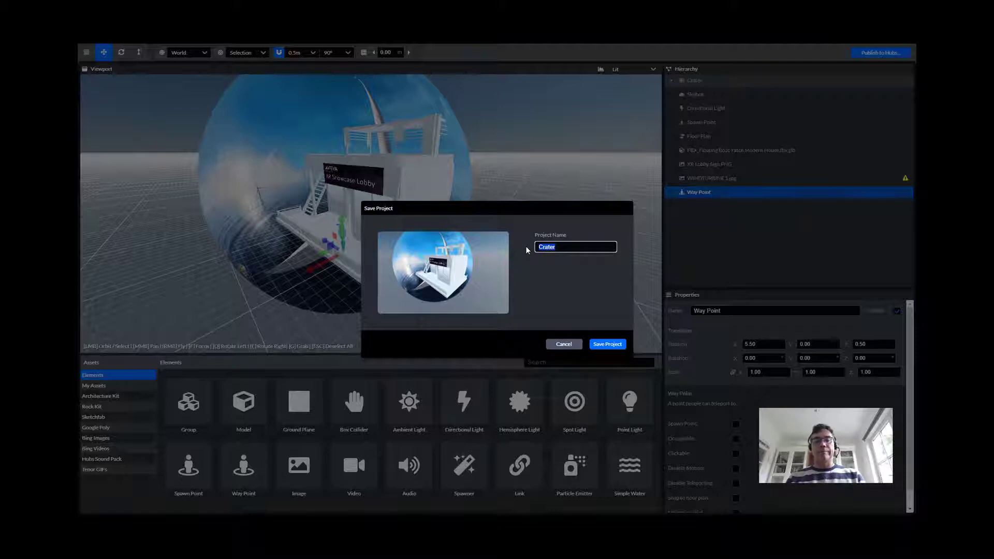
pyautogui.write('test')
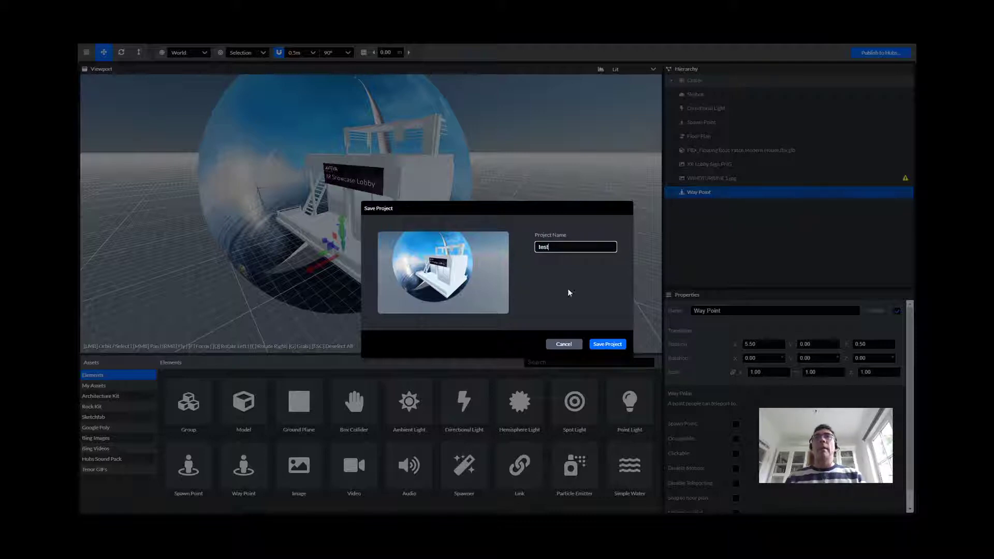
pyautogui.click(604, 344)
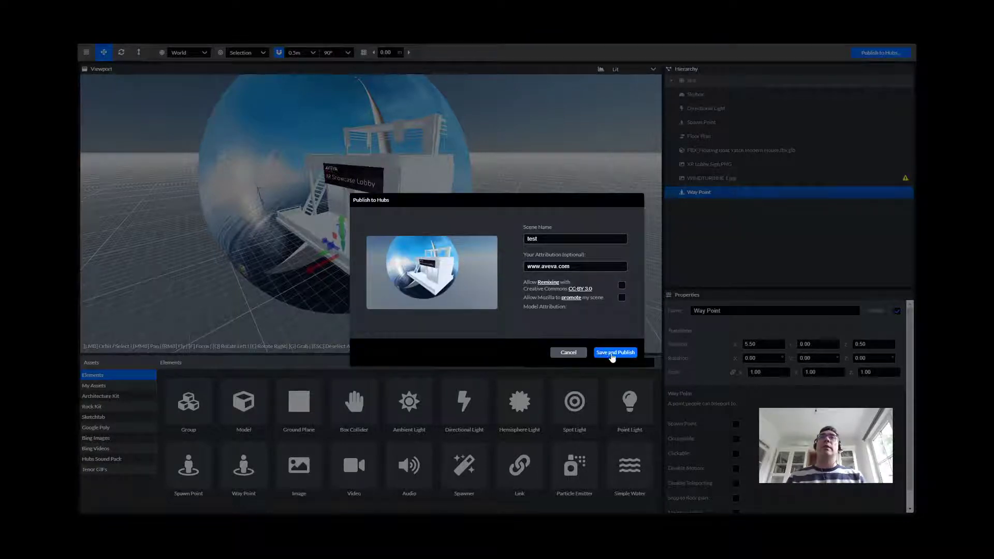
# Publish the test scene to Hubs with the attribution cleared and the remixing and promotion permissions left off.
pyautogui.moveTo(585, 267); pyautogui.dragTo(494, 265)
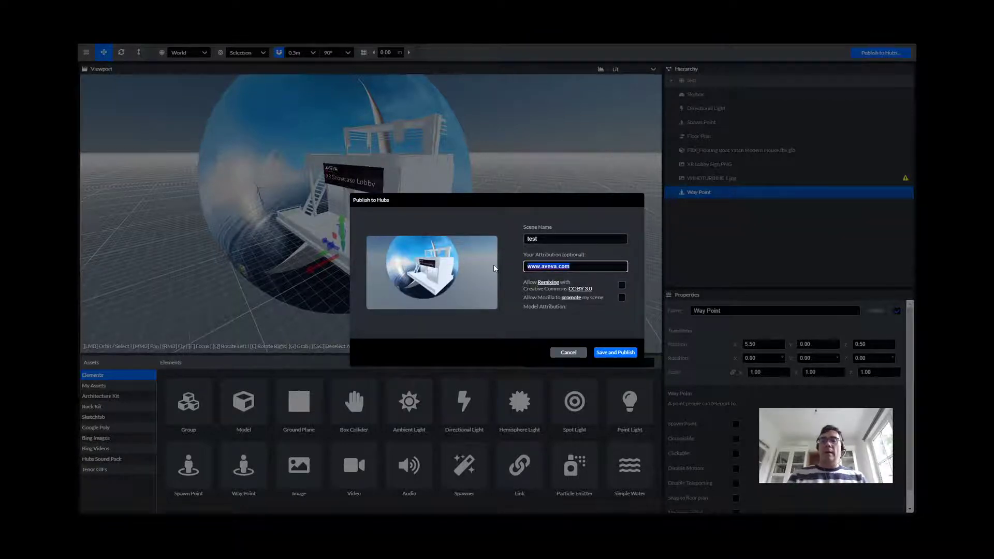
pyautogui.press('BackSpace')
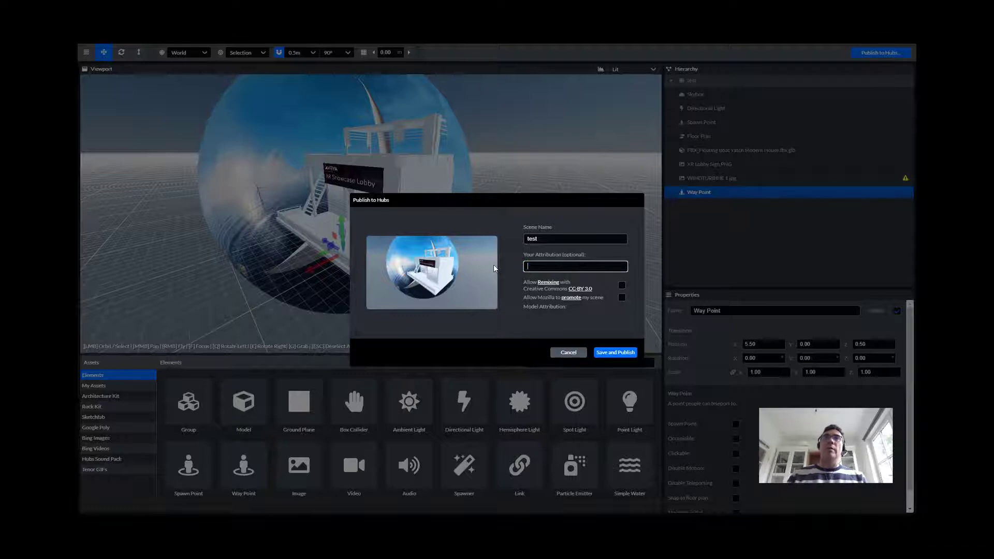
pyautogui.click(621, 286)
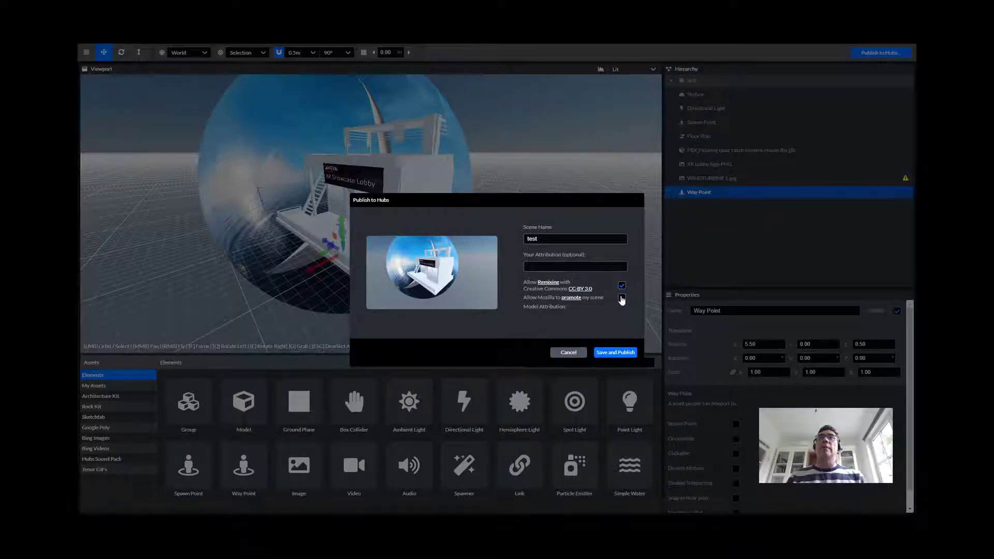
pyautogui.click(622, 298)
pyautogui.click(622, 286)
pyautogui.click(622, 297)
pyautogui.click(600, 354)
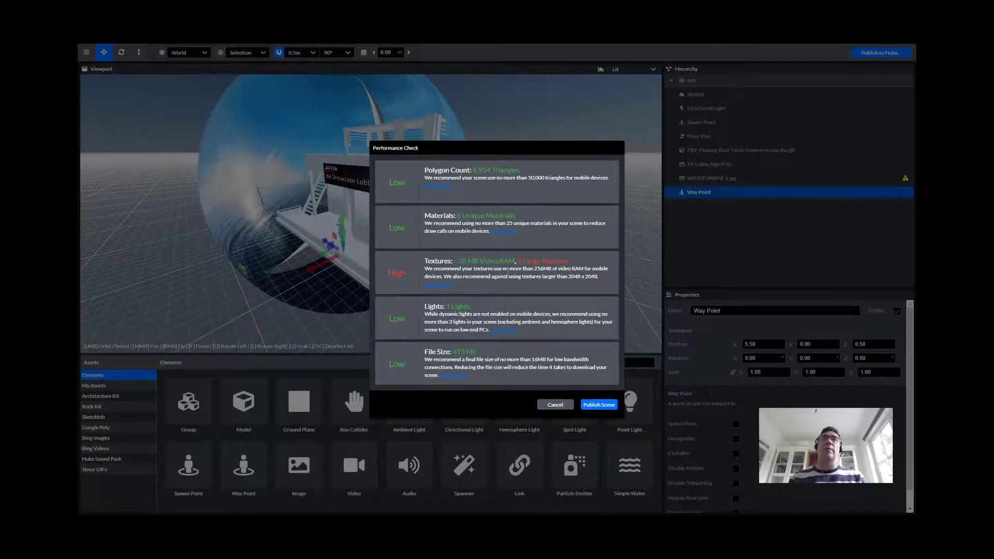
pyautogui.click(598, 404)
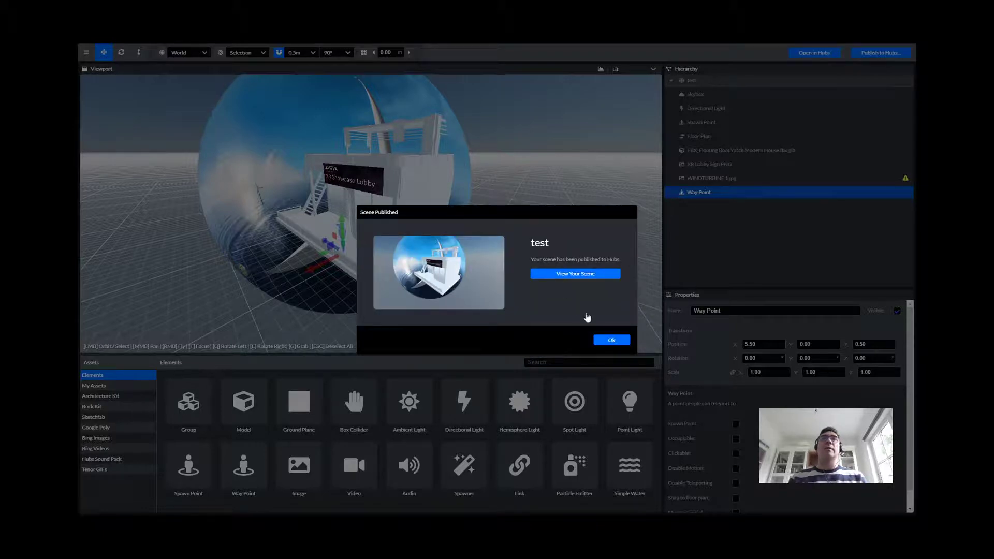
# Open the published scene in Hubs and enter its room on screen.
pyautogui.click(572, 275)
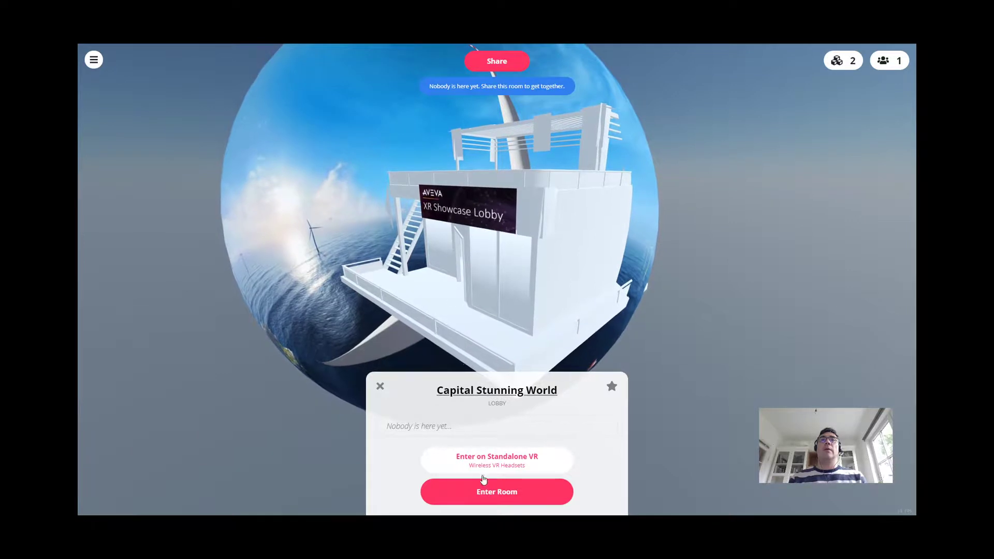
pyautogui.click(493, 497)
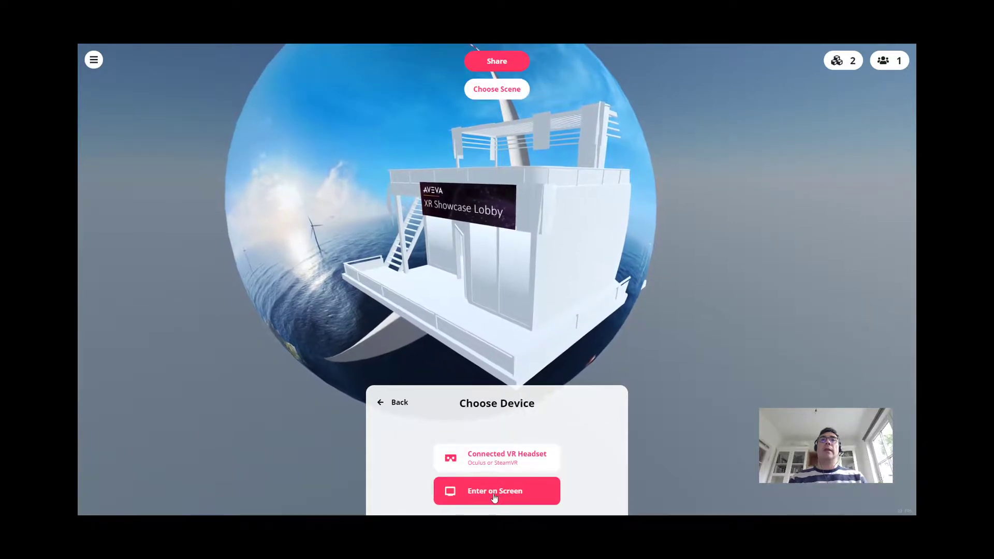
pyautogui.click(493, 497)
pyautogui.click(495, 493)
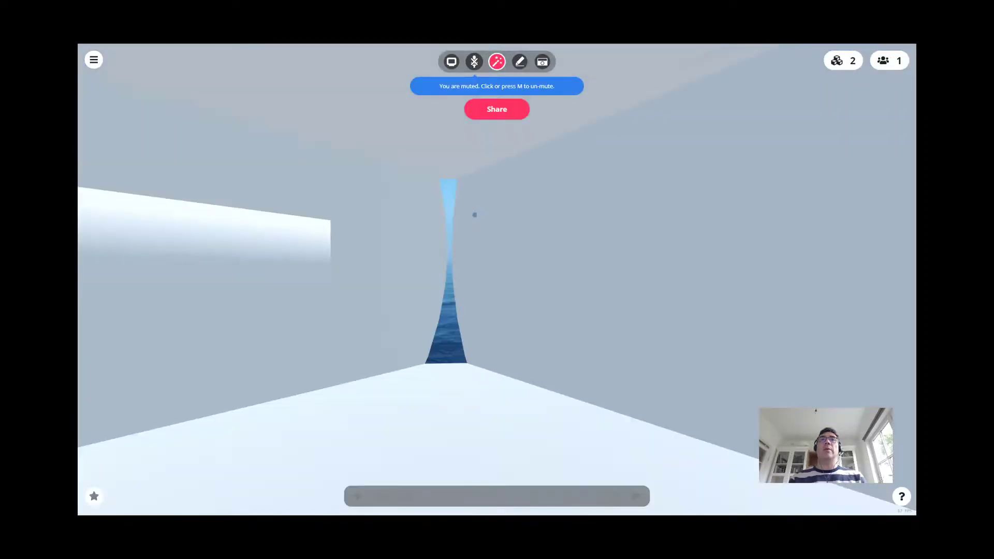
# Turn around inside the boat house, walk out onto the deck, and look along the railing.
pyautogui.press('e')
pyautogui.press('e')
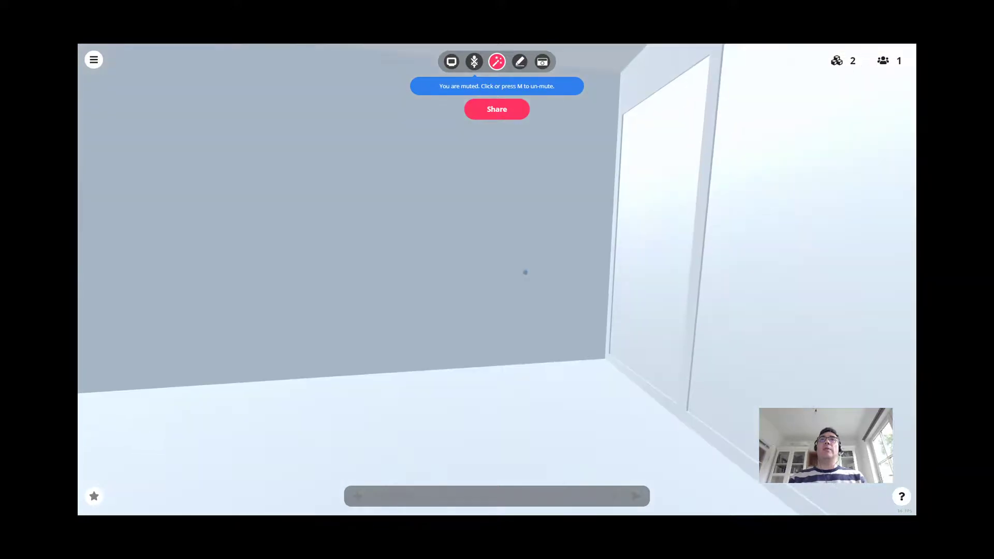
pyautogui.press('e')
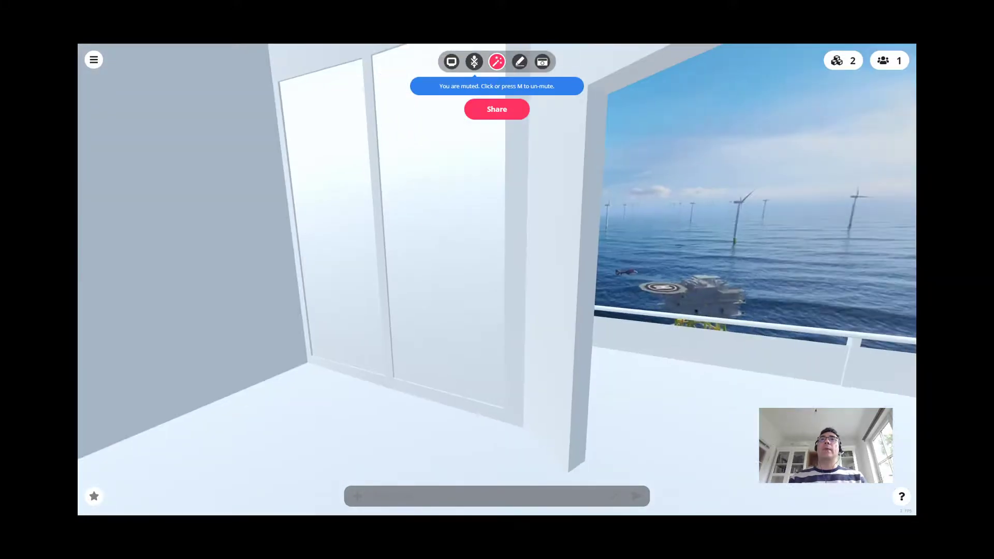
pyautogui.moveTo(515, 257); pyautogui.dragTo(606, 249)
pyautogui.press('w')
pyautogui.moveTo(611, 240); pyautogui.dragTo(377, 270)
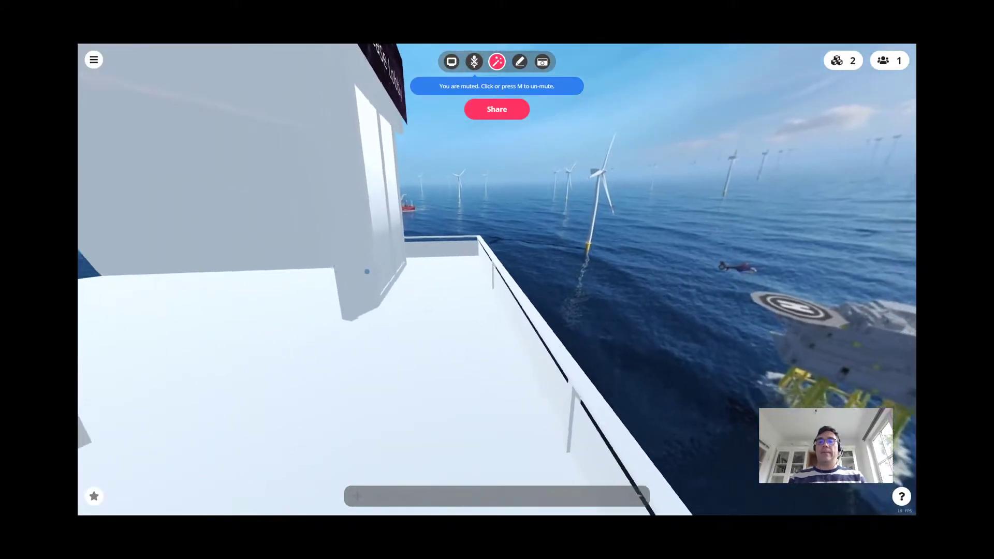
# Walk across the deck to the outside staircase, look up its steps, and back away towards the deck.
pyautogui.moveTo(364, 272); pyautogui.dragTo(115, 241)
pyautogui.press('w')
pyautogui.press('a')
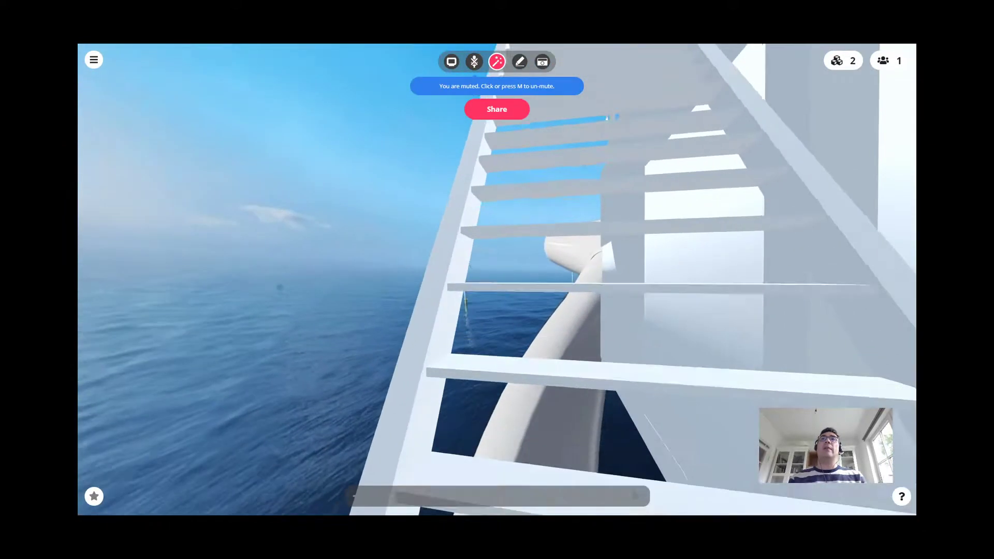
pyautogui.moveTo(280, 287); pyautogui.dragTo(495, 250)
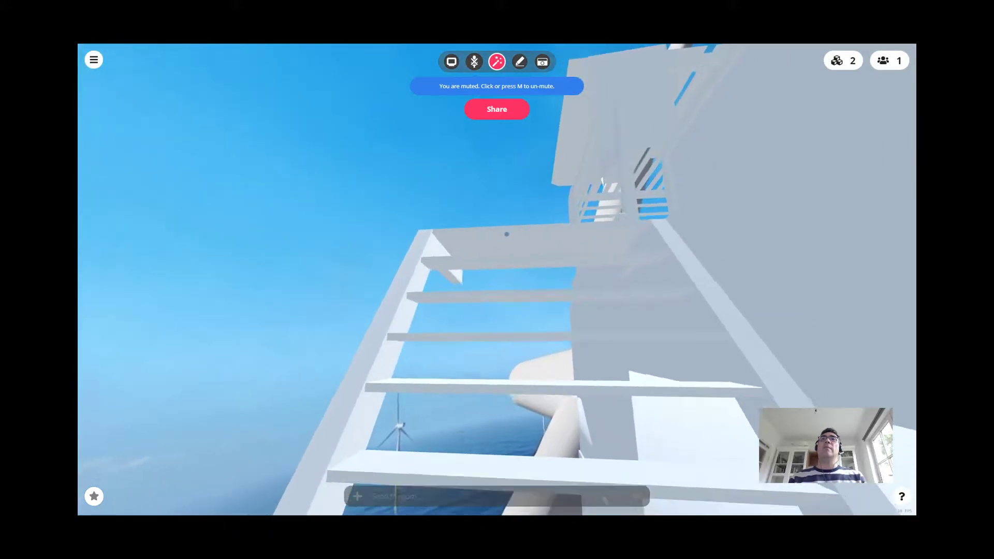
pyautogui.moveTo(507, 241); pyautogui.dragTo(676, 291)
pyautogui.press('s')
pyautogui.press('space')
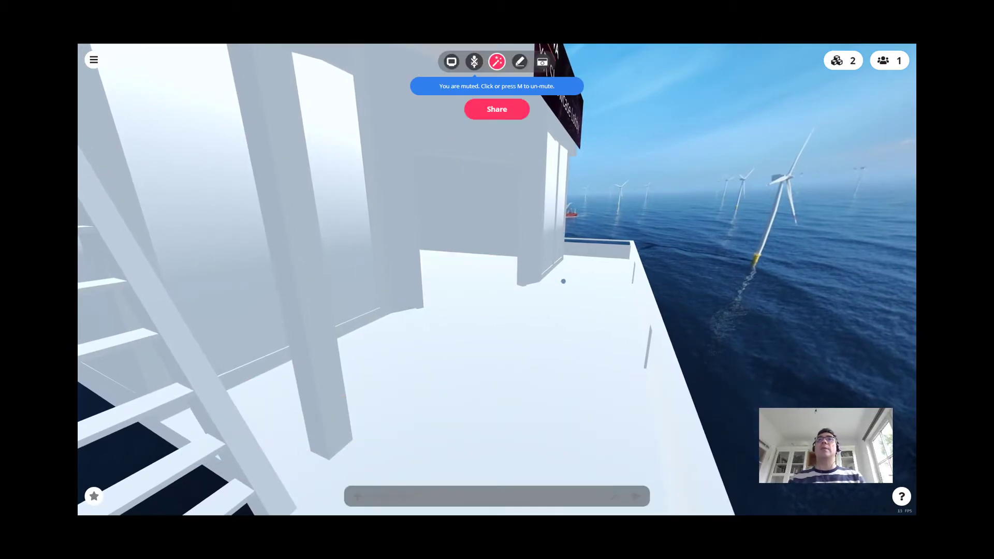
# Enable fly mode and fly backwards out of the sphere to view the entire boat house.
pyautogui.moveTo(563, 281); pyautogui.dragTo(539, 272)
pyautogui.press('w')
pyautogui.press('g')
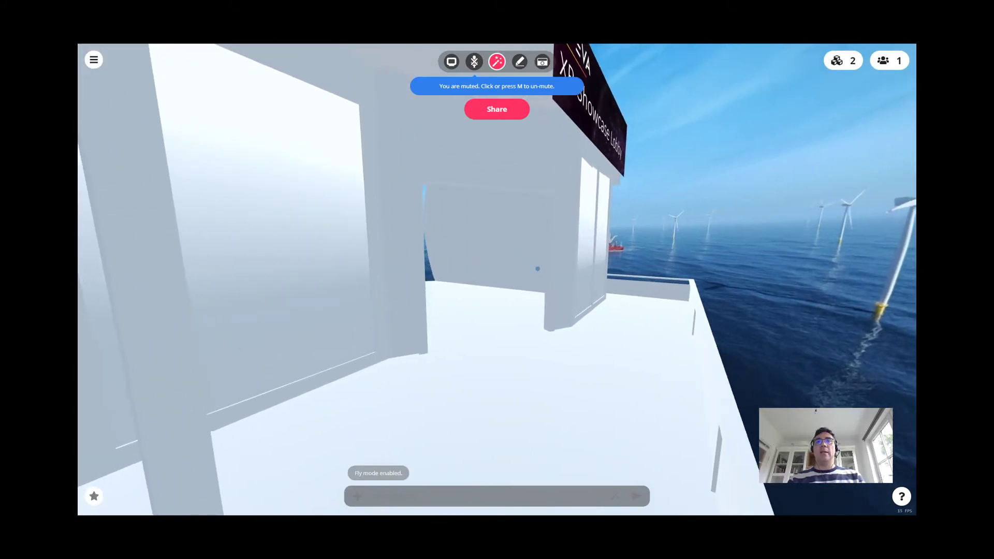
pyautogui.press('s')
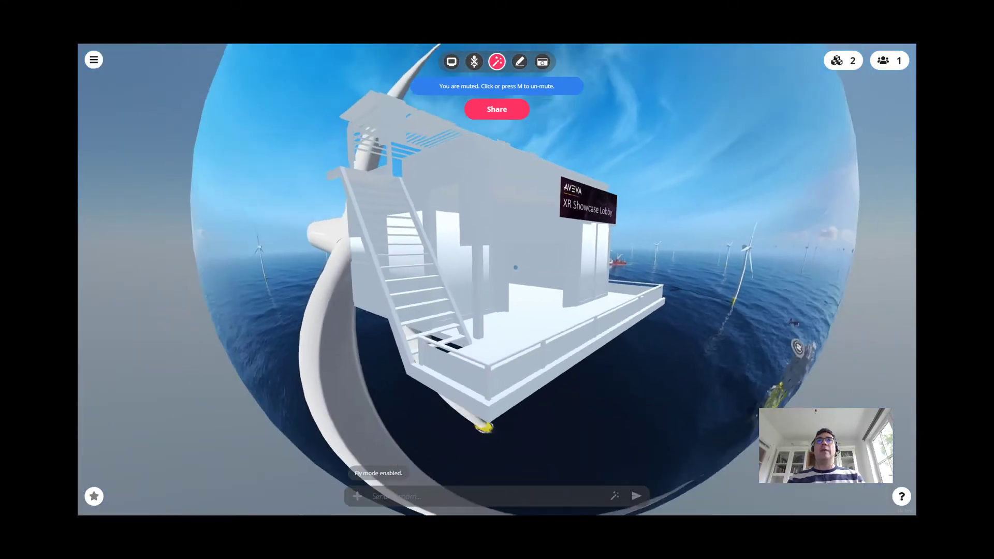
pyautogui.press('s')
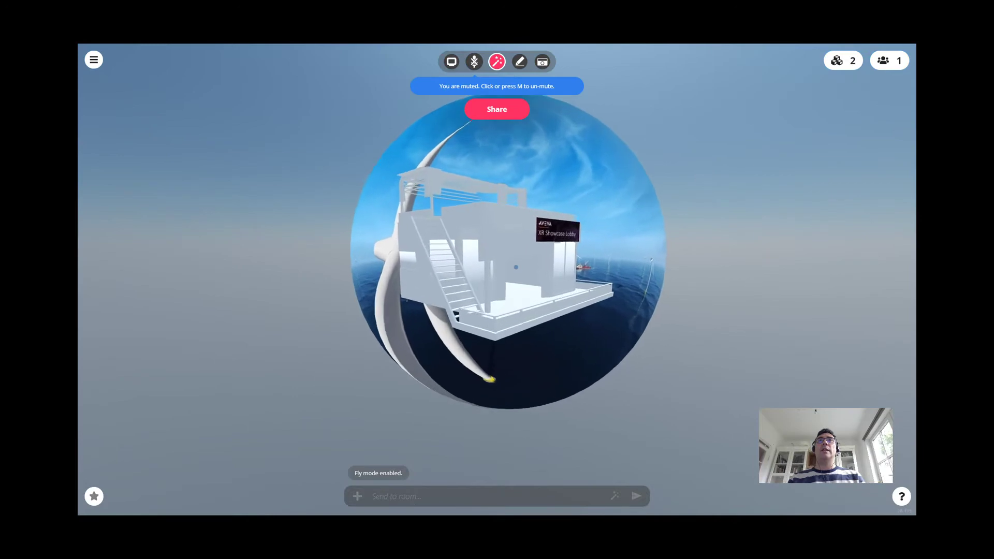